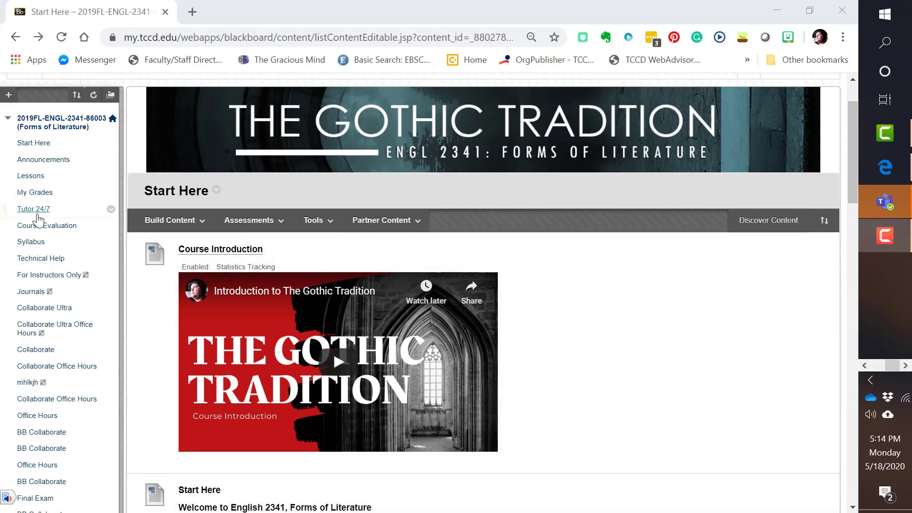
# - Open the course's Tests list under Tests, Surveys, and Pools and start building a new test
pyautogui.scroll(-3, 40, 224)
pyautogui.scroll(-2, 71, 190)
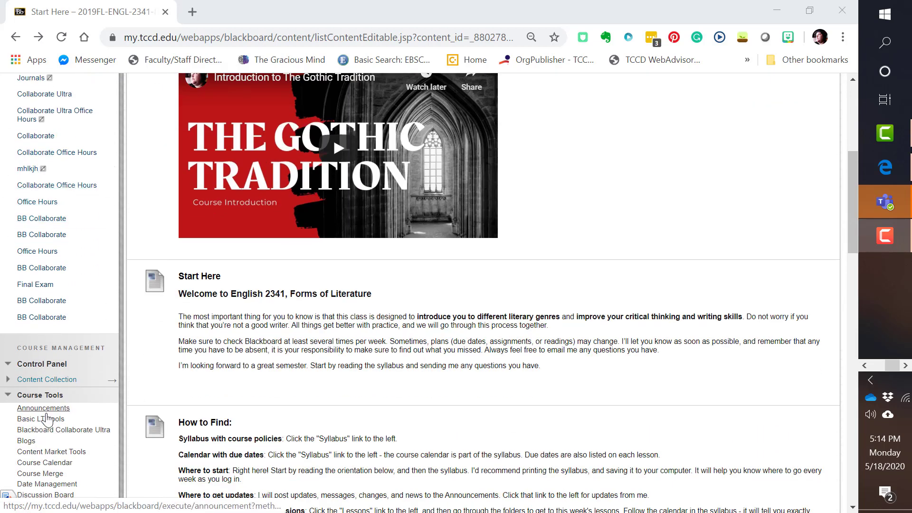
pyautogui.scroll(-1, 47, 418)
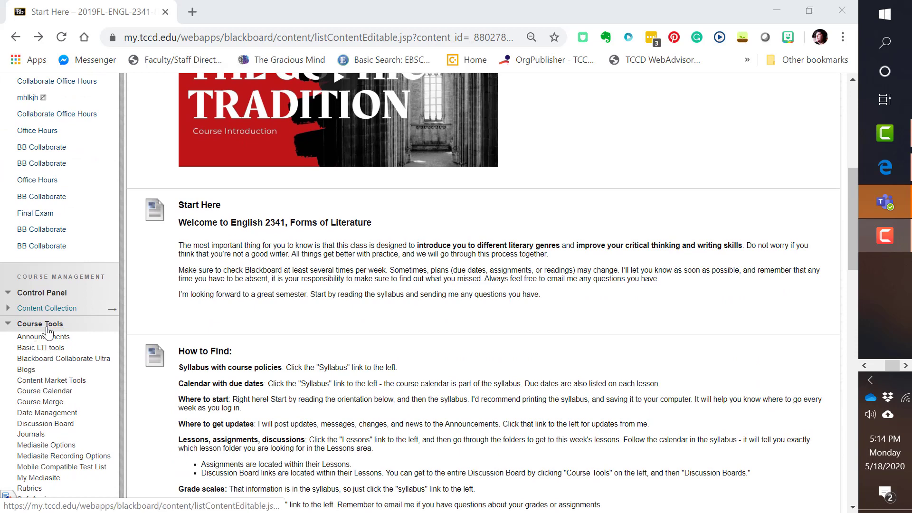
pyautogui.scroll(-2, 68, 406)
pyautogui.scroll(-1, 68, 406)
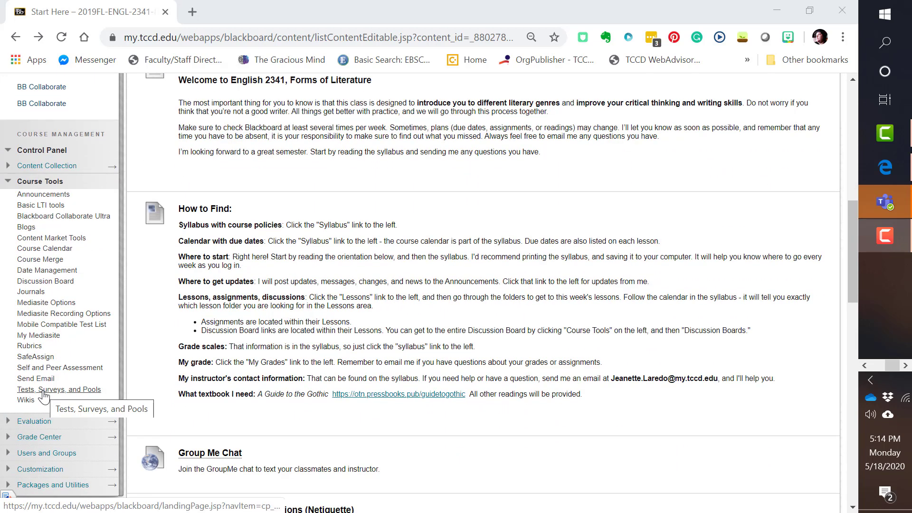
pyautogui.click(44, 391)
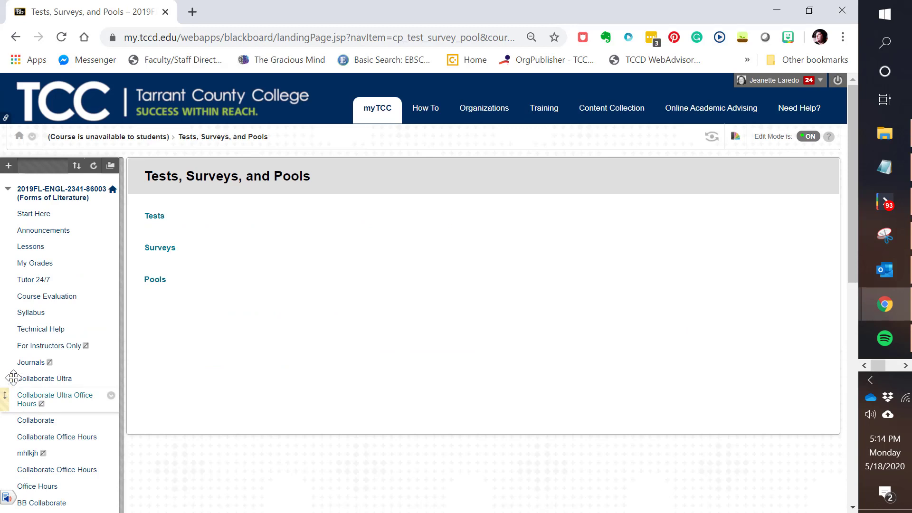
pyautogui.click(154, 220)
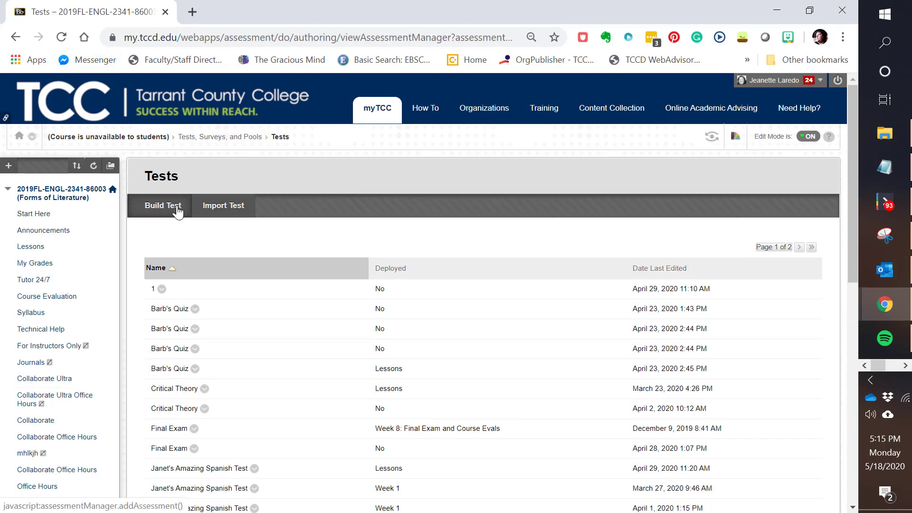
pyautogui.click(164, 205)
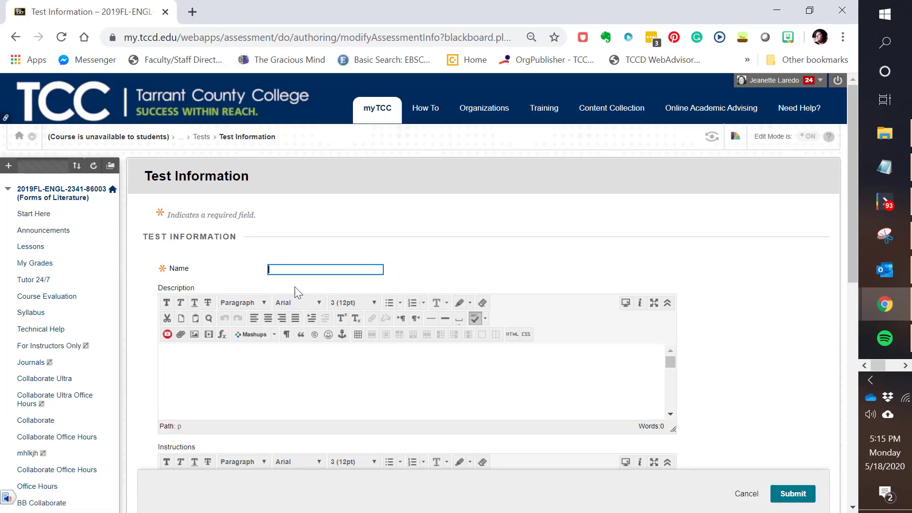
# - Name the test "Test 1" and enter the description "This test is over chapter 1."
pyautogui.click(287, 269)
pyautogui.write('Test 1')
pyautogui.click(206, 372)
pyautogui.write('T')
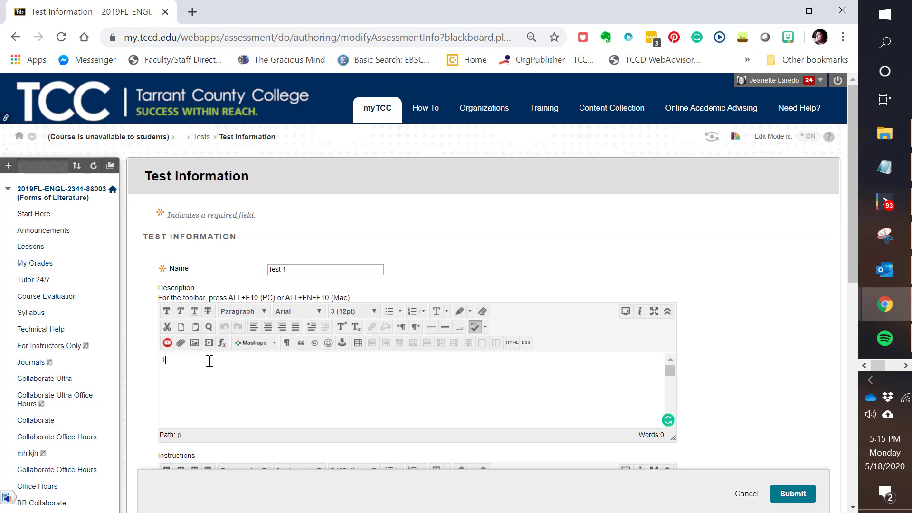
pyautogui.write('his test is over chapter 1')
pyautogui.scroll(-1, 223, 380)
pyautogui.write('.')
# - Enter the instructions "Take this test after reading chapter 1." and submit the test information
pyautogui.scroll(-1, 285, 381)
pyautogui.scroll(-3, 218, 409)
pyautogui.click(187, 405)
pyautogui.write('Take this ')
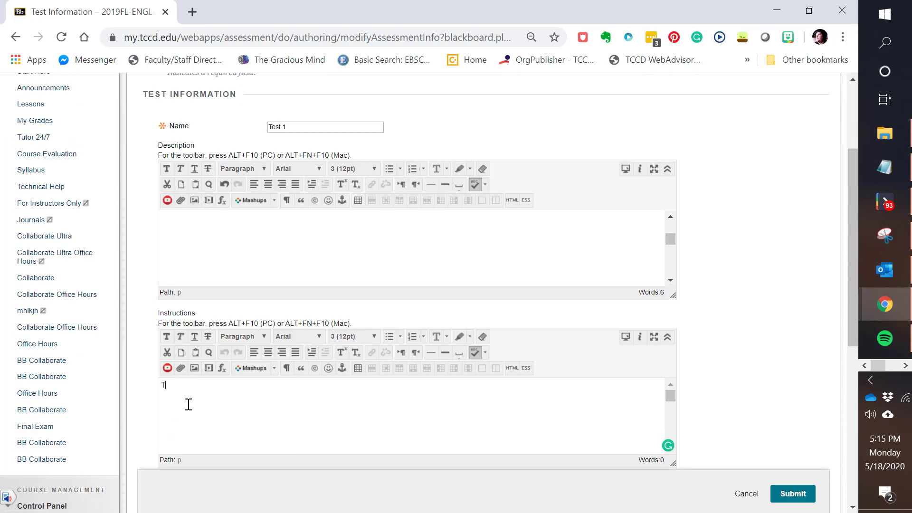
pyautogui.write('n')
pyautogui.write('est after r')
pyautogui.write('eading chap')
pyautogui.write('ter 1.')
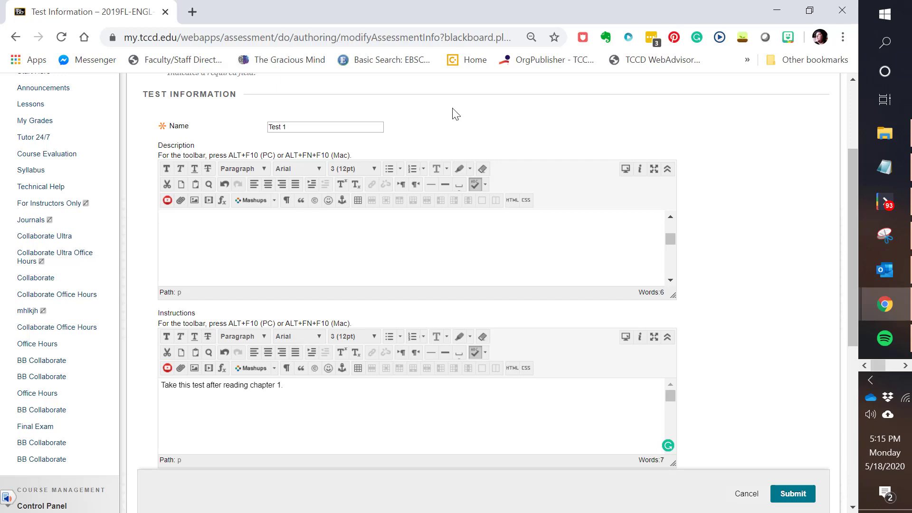
pyautogui.scroll(-5, 499, 195)
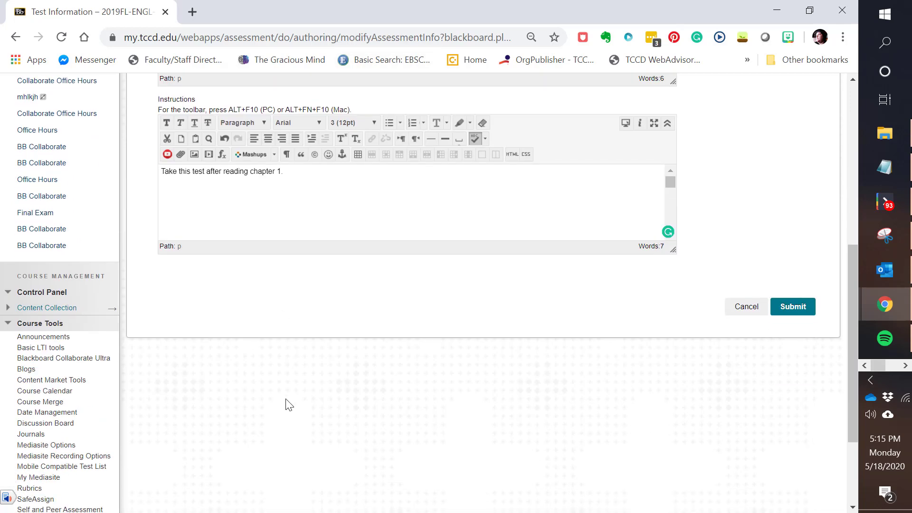
pyautogui.write('.')
pyautogui.click(799, 307)
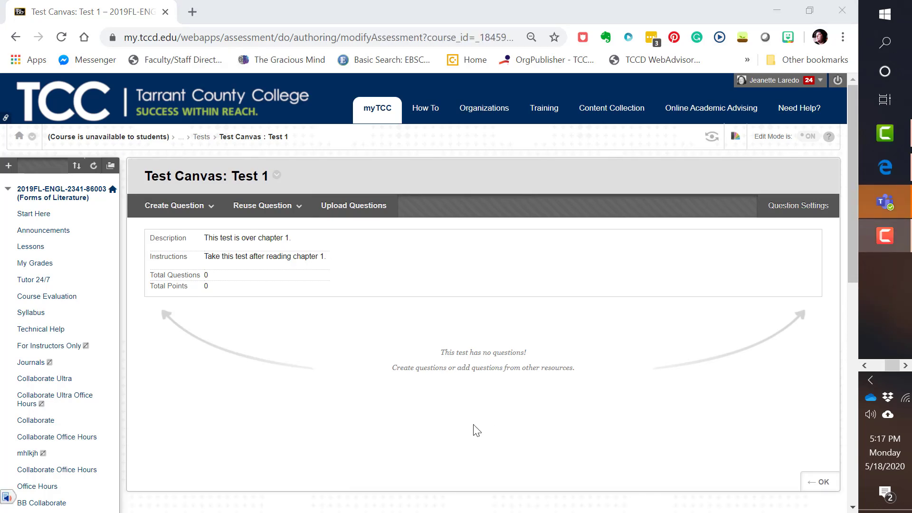
# - Open the test's question settings, review the feedback, metadata, scoring and display options, and save them
pyautogui.click(775, 209)
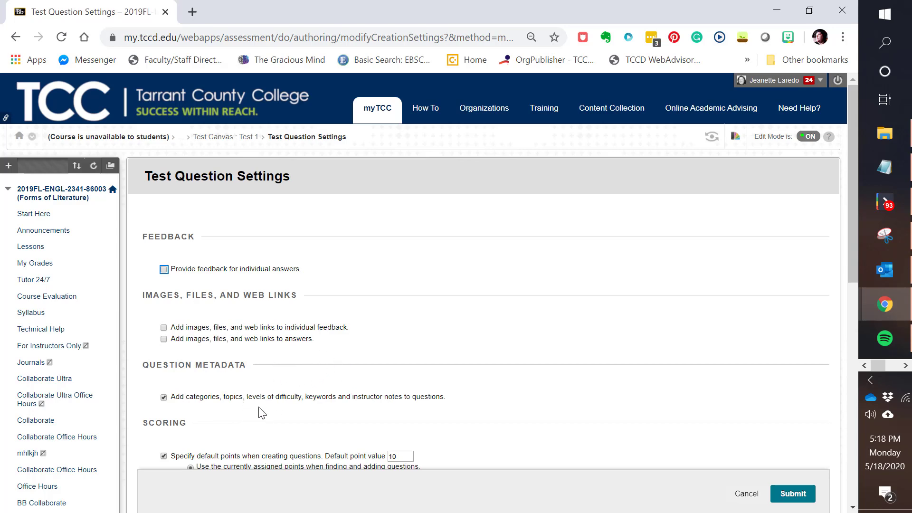
pyautogui.scroll(-3, 263, 412)
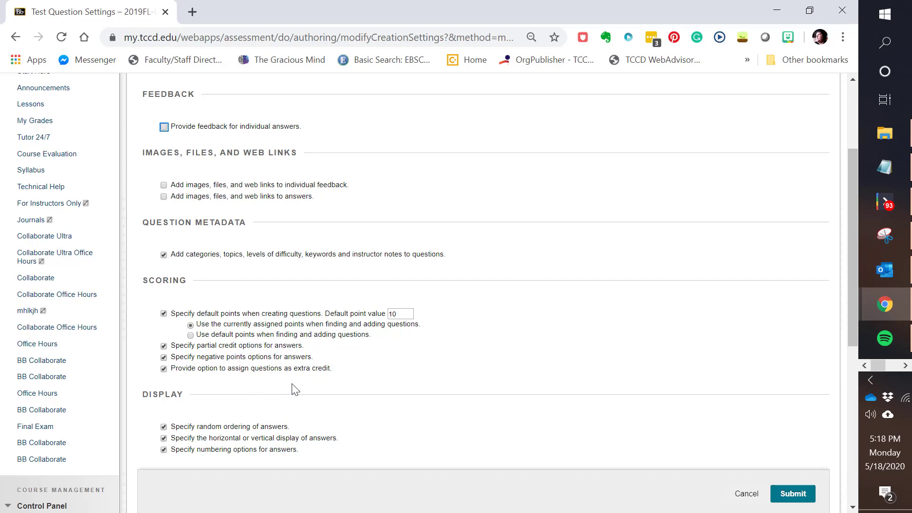
pyautogui.scroll(-3, 204, 404)
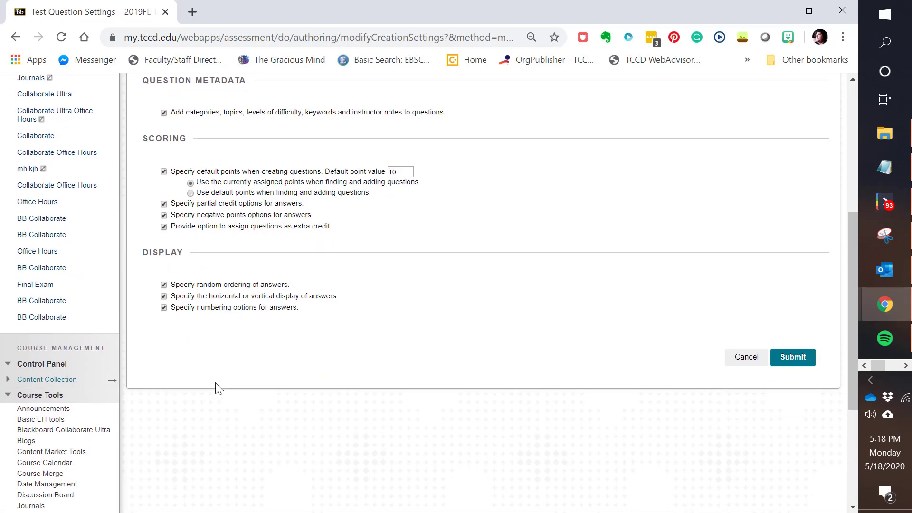
pyautogui.scroll(2, 300, 370)
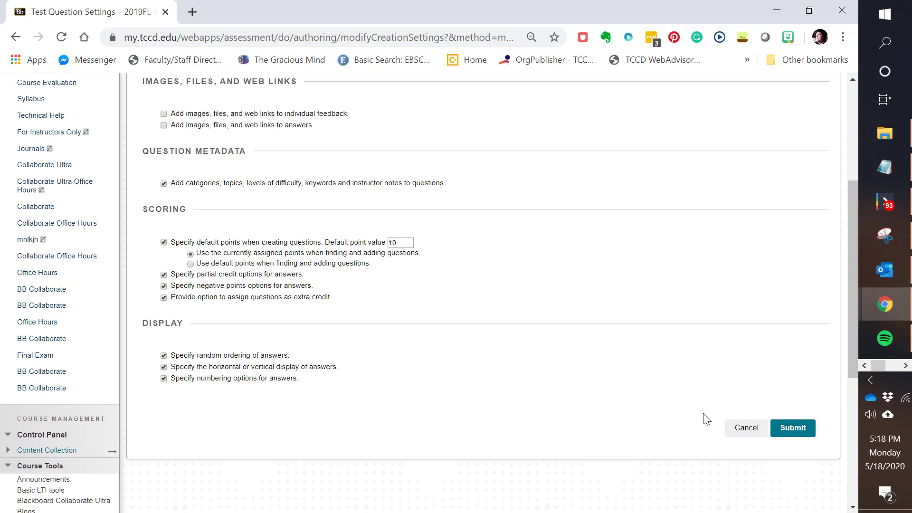
pyautogui.click(803, 429)
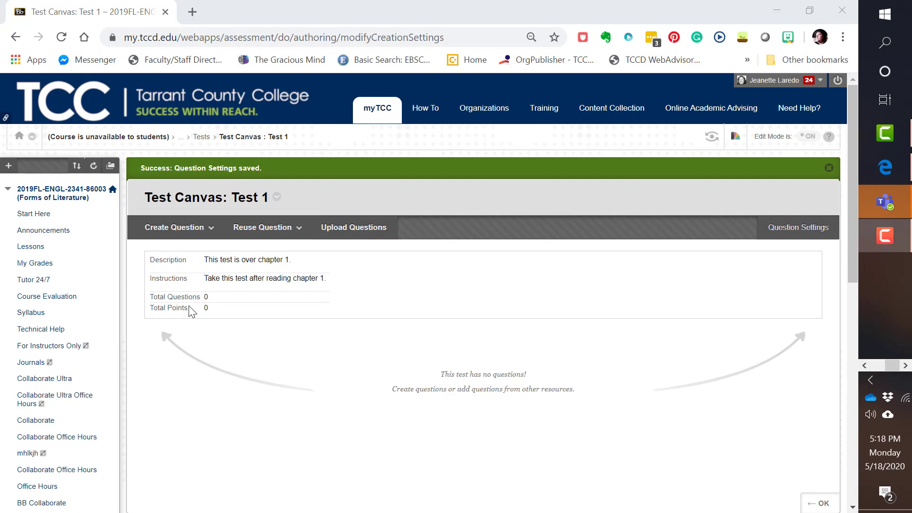
# - Create a multiple choice question with the question text "What is the capital of Texas?"
pyautogui.click(172, 228)
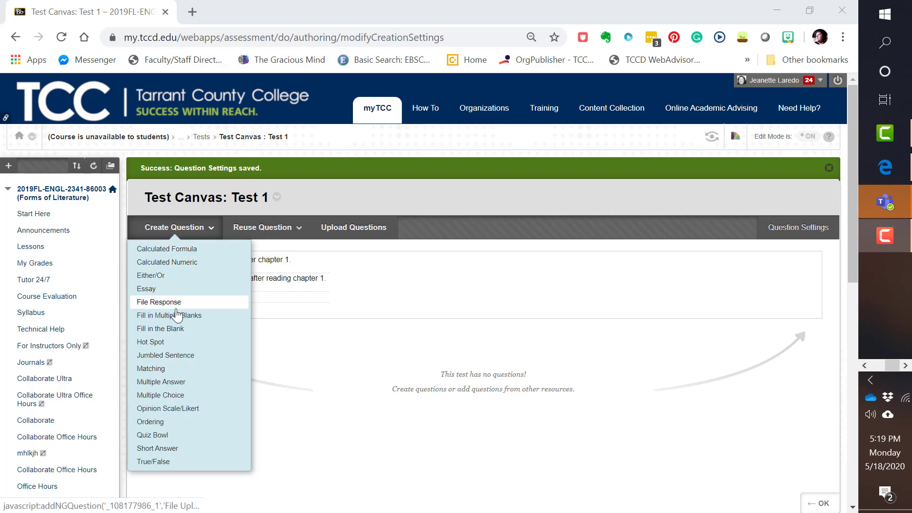
pyautogui.click(162, 397)
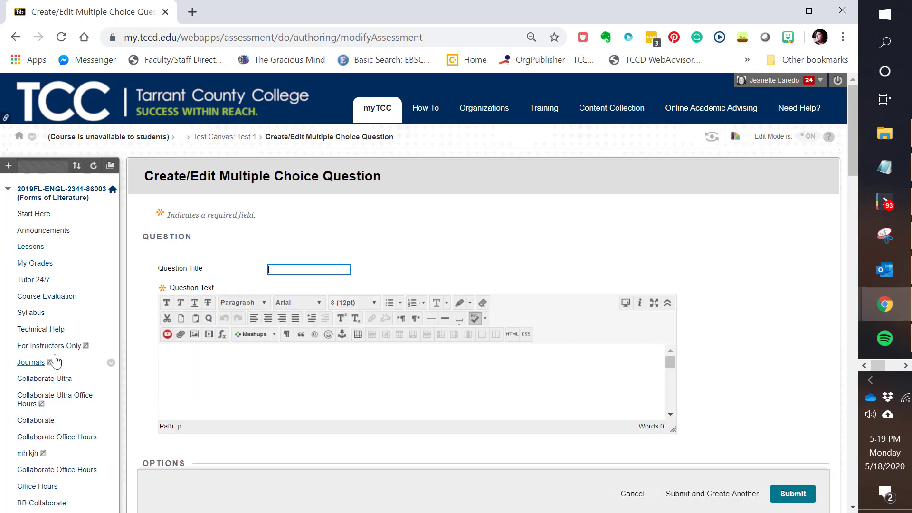
pyautogui.click(278, 270)
pyautogui.click(278, 271)
pyautogui.click(208, 356)
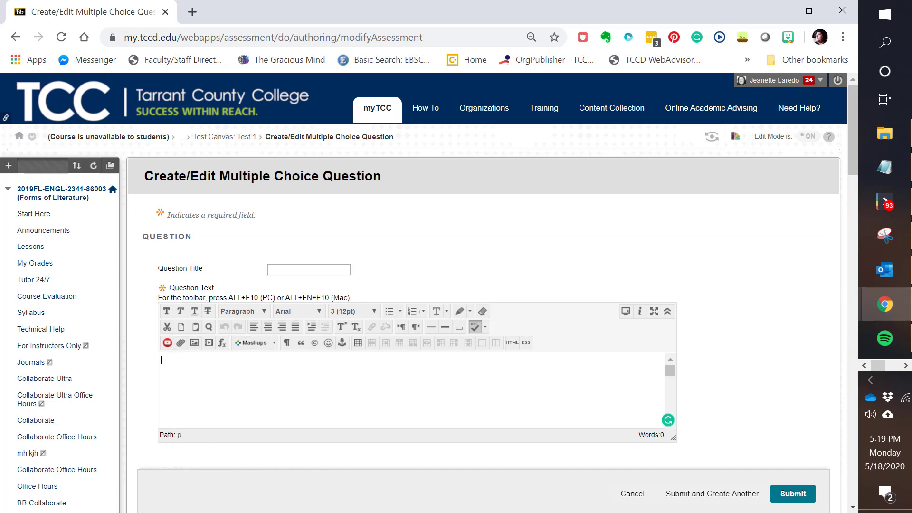
pyautogui.press('F10')
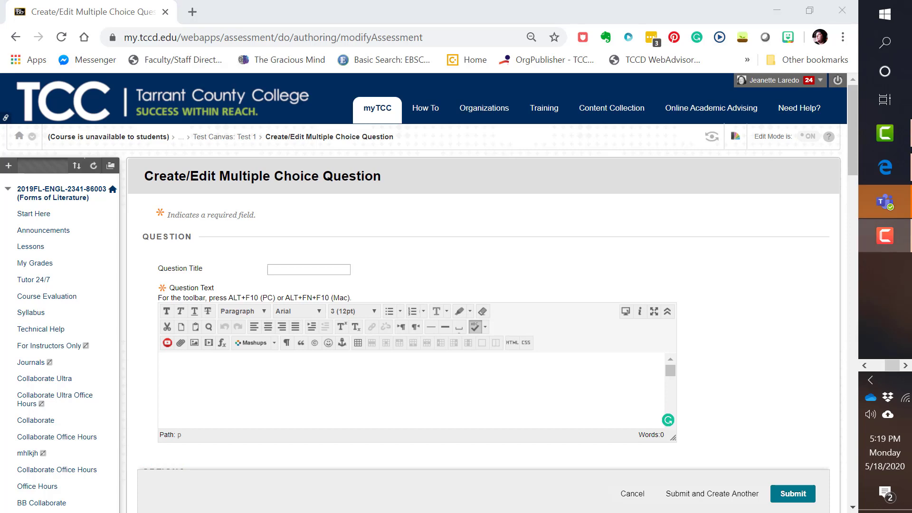
pyautogui.click(214, 389)
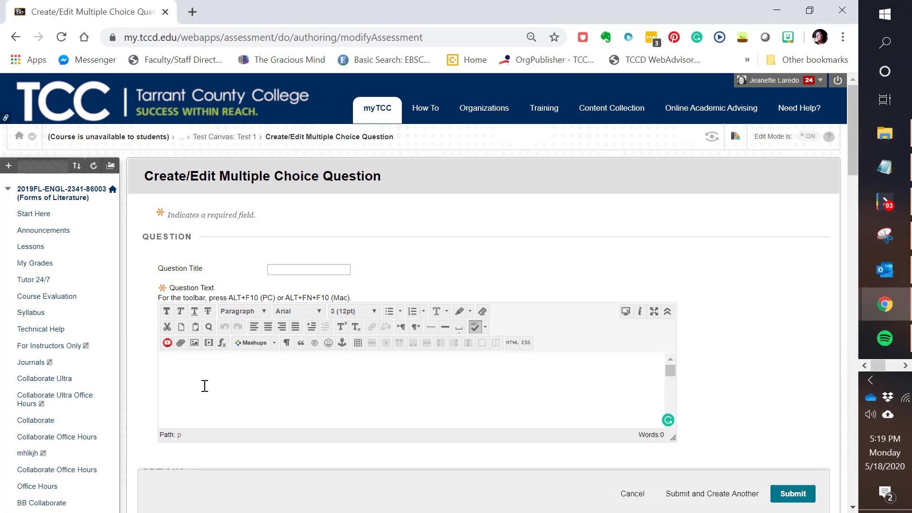
pyautogui.write('What is the capital of Texas?')
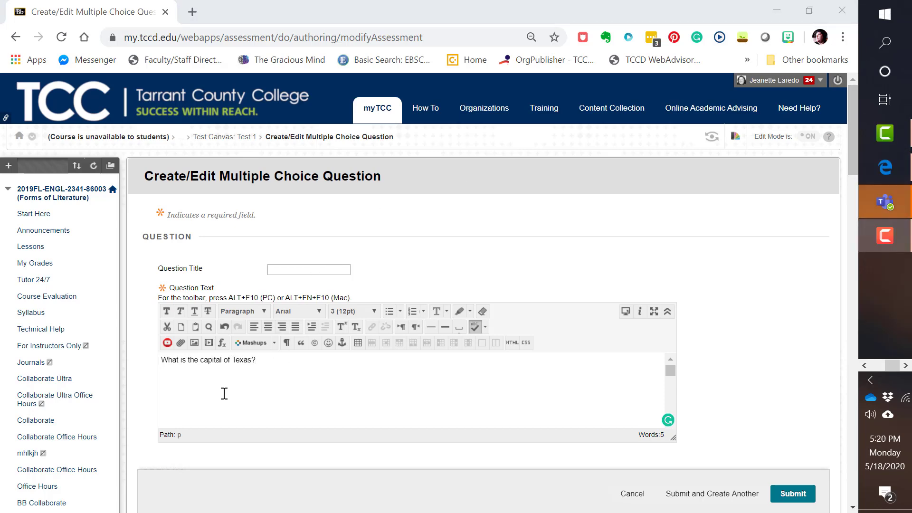
# - Enter "Austin" as Answer 1, the answer marked correct
pyautogui.scroll(-2, 224, 393)
pyautogui.scroll(-3, 579, 238)
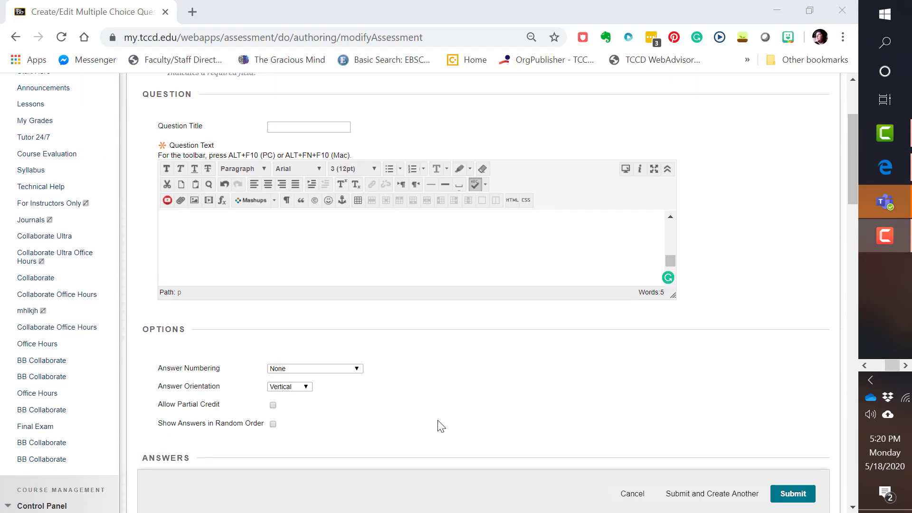
pyautogui.scroll(-5, 440, 426)
pyautogui.scroll(-3, 399, 418)
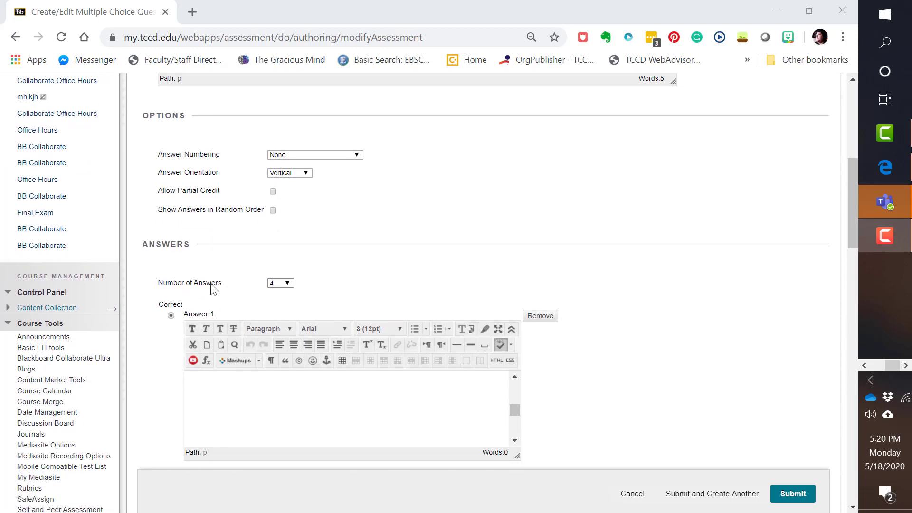
pyautogui.scroll(-2, 413, 298)
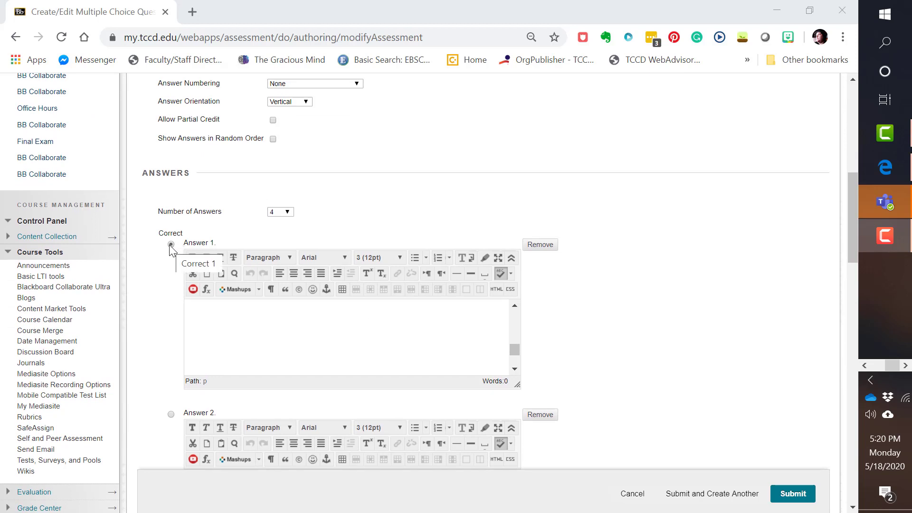
pyautogui.click(247, 334)
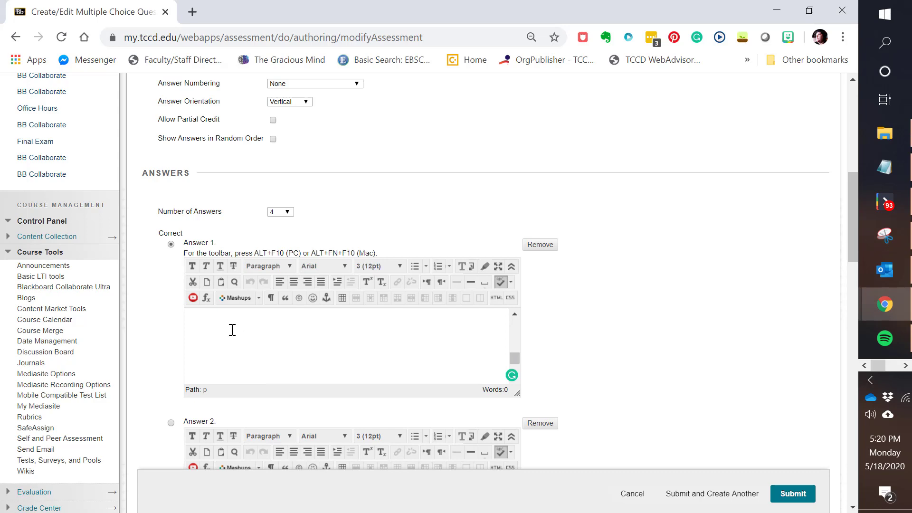
pyautogui.write('A')
pyautogui.press('BackSpace')
pyautogui.press('BackSpace')
pyautogui.press('BackSpace')
pyautogui.press('BackSpace')
pyautogui.press('BackSpace')
pyautogui.press('BackSpace')
# - Fill in the incorrect choices: "Dallas" as Answer 2, "Beaumont" as Answer 3 and "Fort Worth" as Answer 4
pyautogui.scroll(-5, 489, 229)
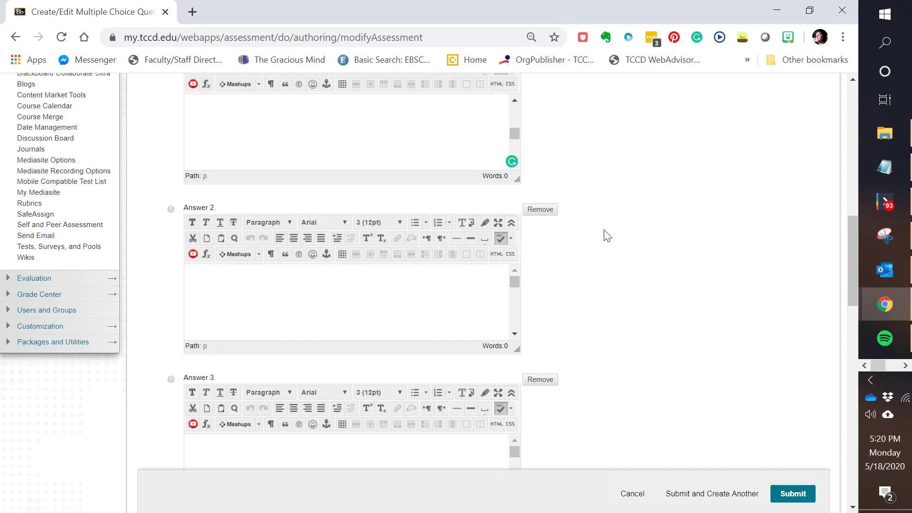
pyautogui.click(310, 311)
pyautogui.write('Dallas')
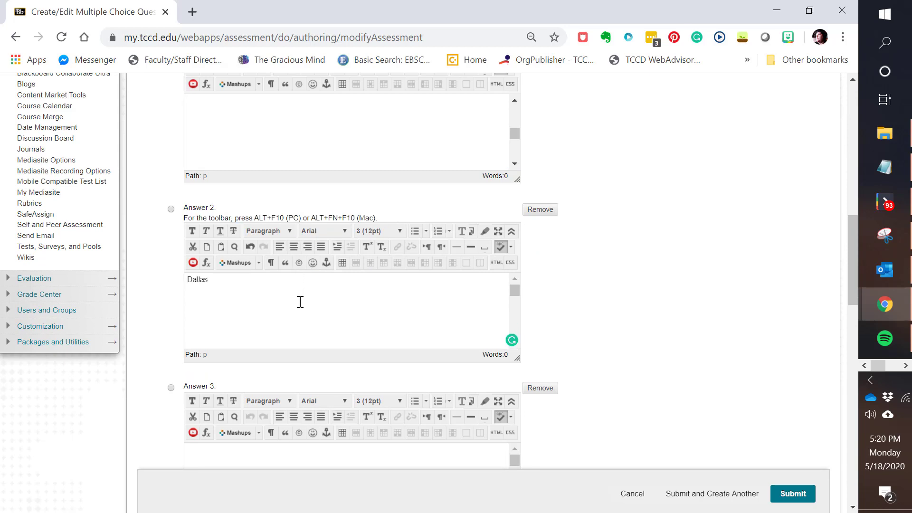
pyautogui.scroll(-2, 508, 290)
pyautogui.scroll(-6, 609, 270)
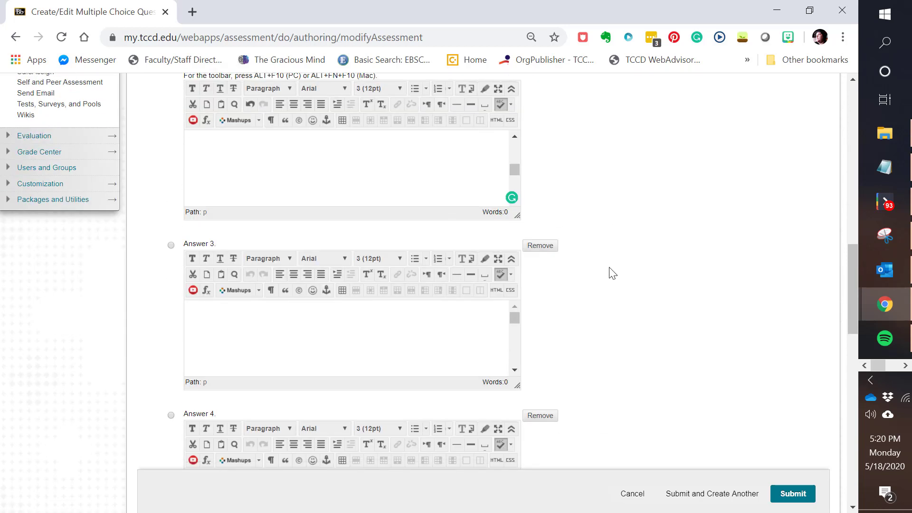
pyautogui.click(350, 190)
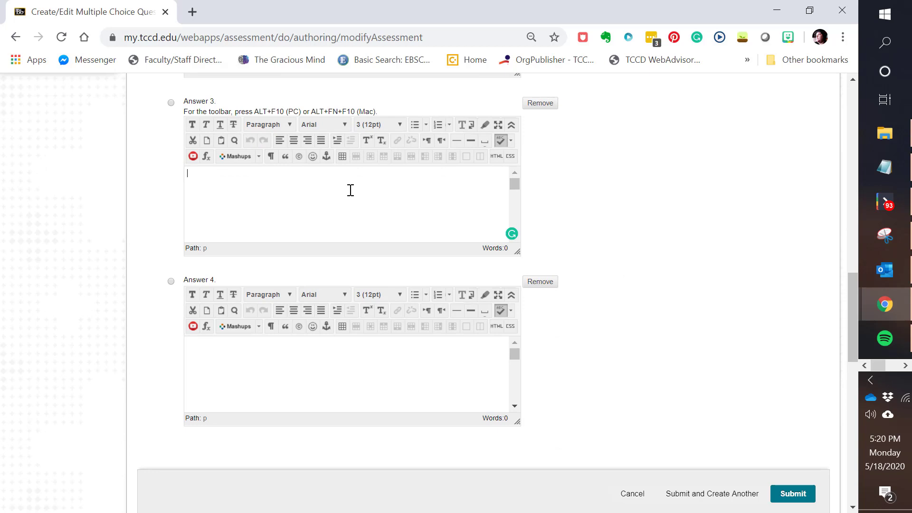
pyautogui.write('Beaumont')
pyautogui.click(266, 379)
pyautogui.write('F')
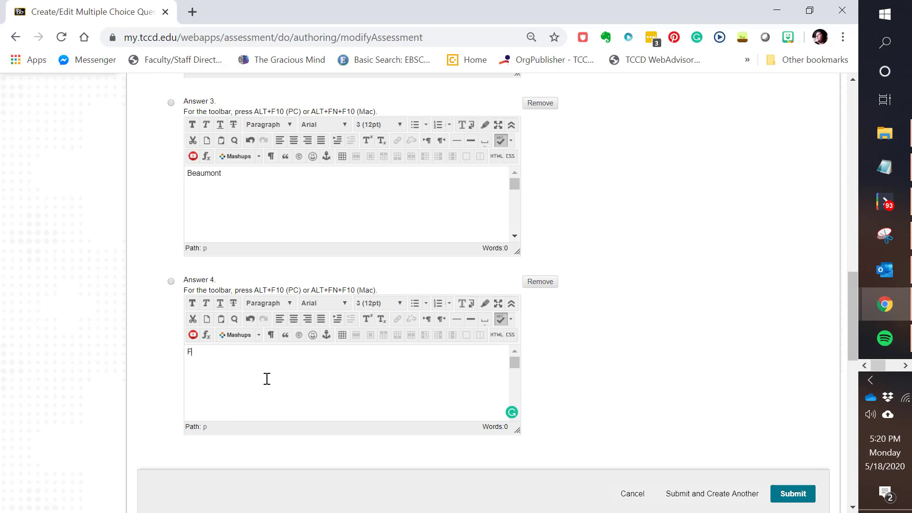
pyautogui.write('ort Worth')
# - Look over the question's feedback, category and keyword, and instructor notes sections, and submit the question
pyautogui.scroll(-6, 604, 346)
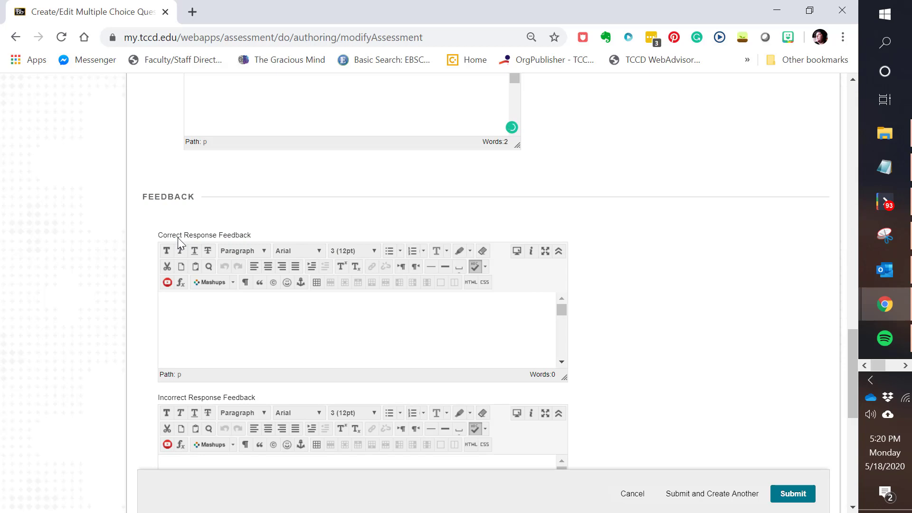
pyautogui.scroll(-3, 259, 308)
pyautogui.moveTo(854, 380); pyautogui.dragTo(851, 451)
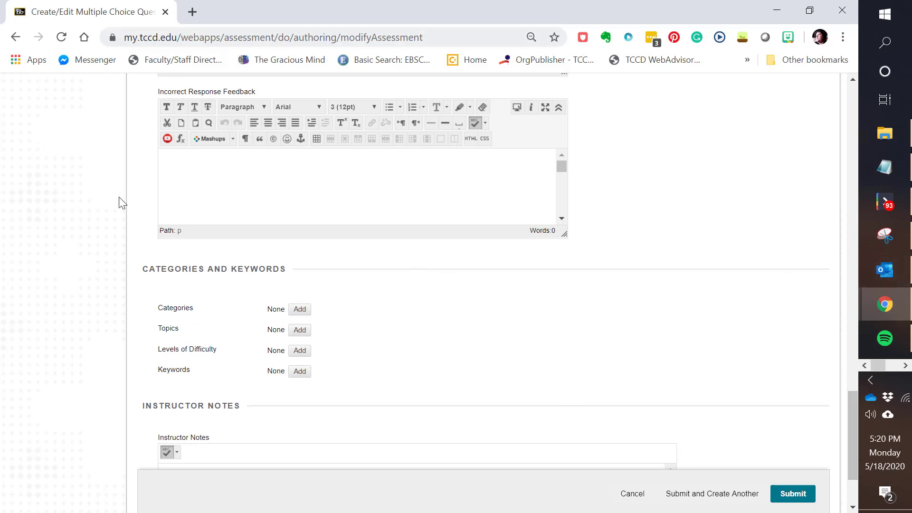
pyautogui.click(793, 494)
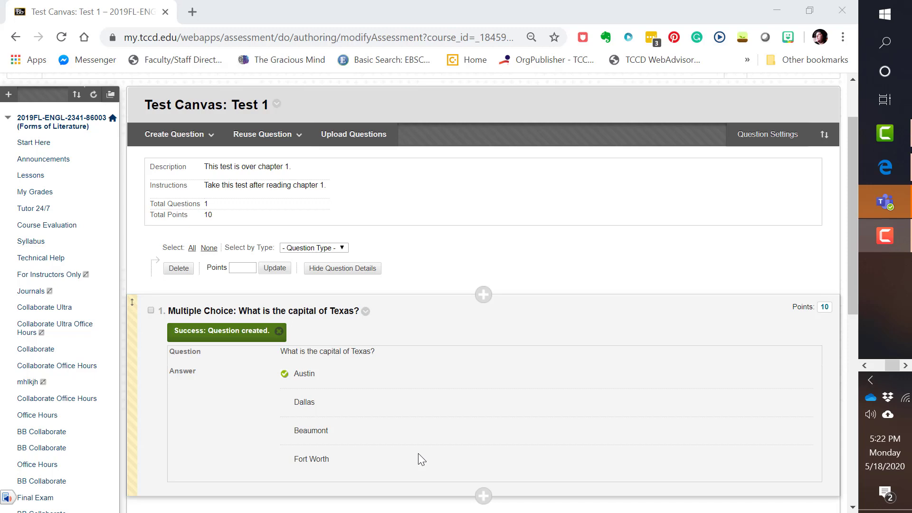
pyautogui.scroll(-6, 587, 239)
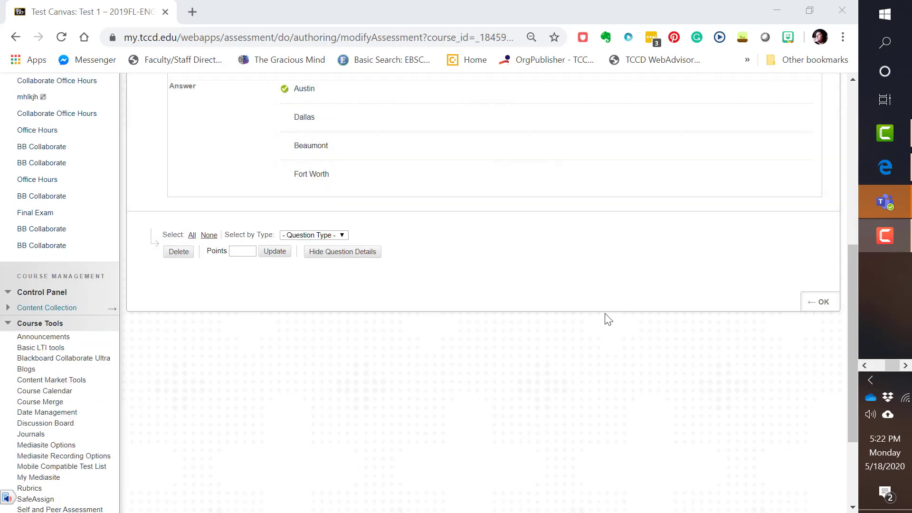
# - Finish editing the test's questions and start adding a test to the course's Lessons area
pyautogui.click(824, 304)
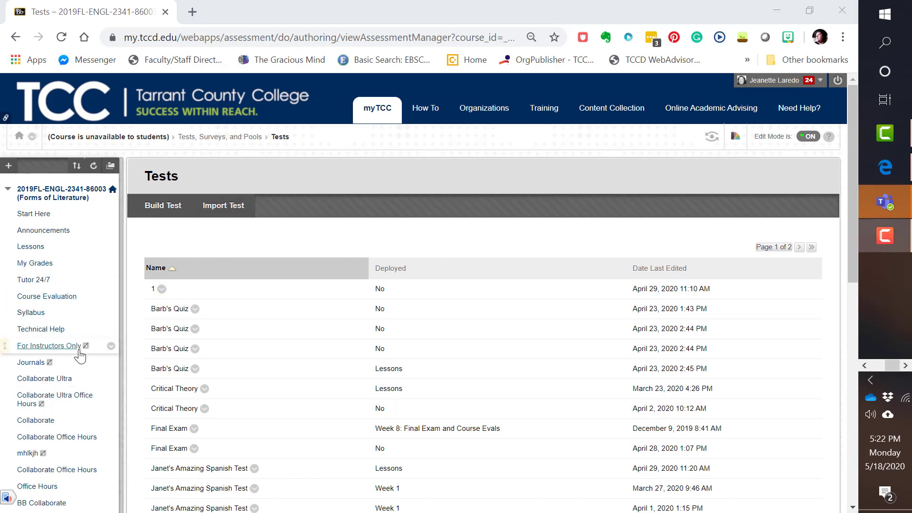
pyautogui.click(31, 251)
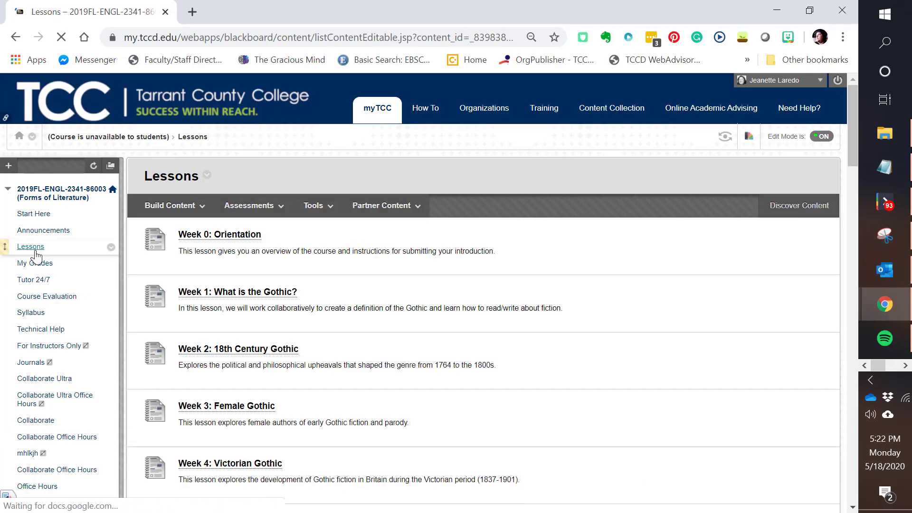
pyautogui.click(364, 205)
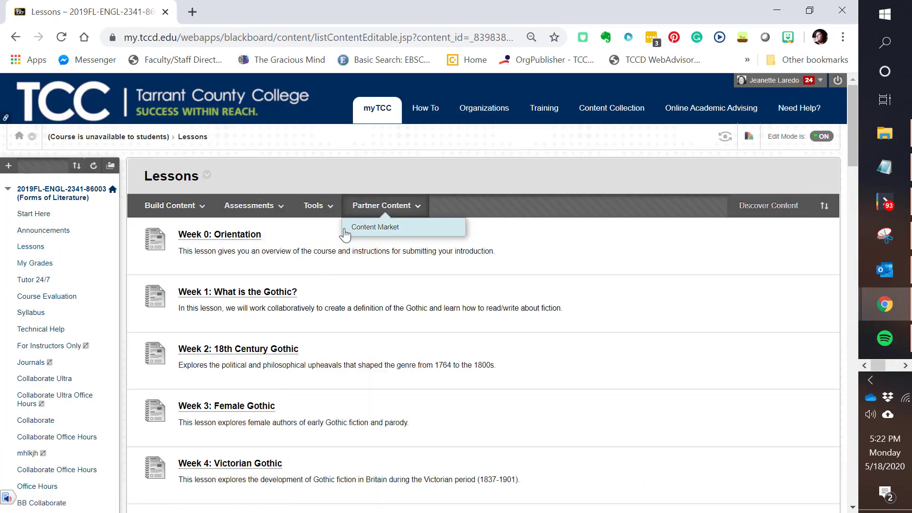
pyautogui.click(316, 207)
pyautogui.click(264, 216)
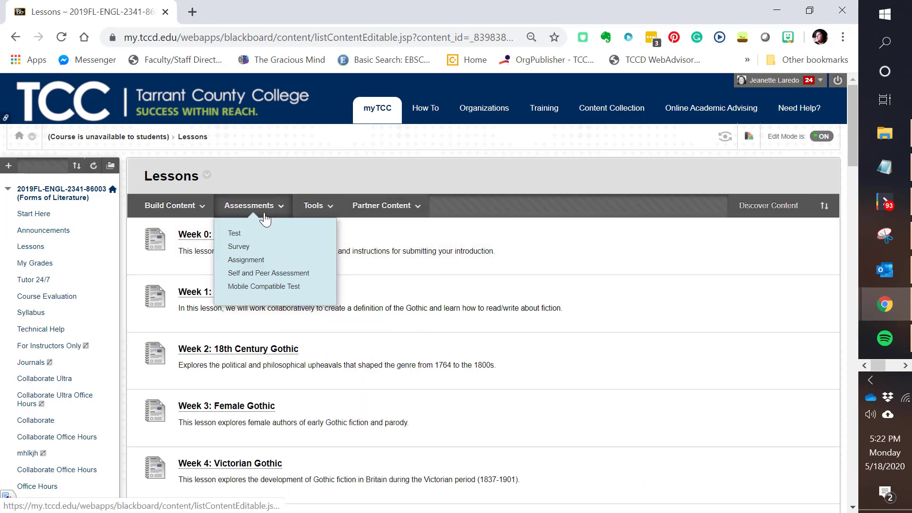
pyautogui.click(234, 235)
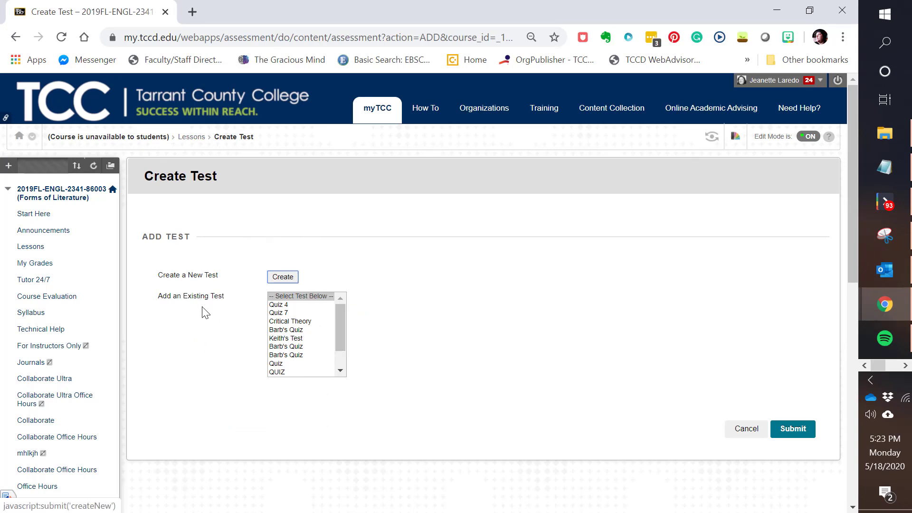
# - Add the existing test "Test 1" to Lessons and submit the selection
pyautogui.moveTo(343, 320); pyautogui.dragTo(343, 339)
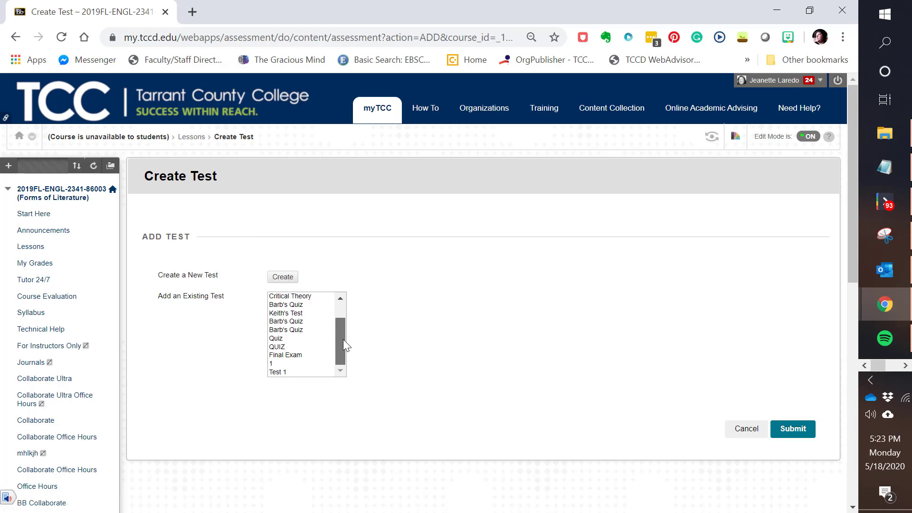
pyautogui.click(277, 373)
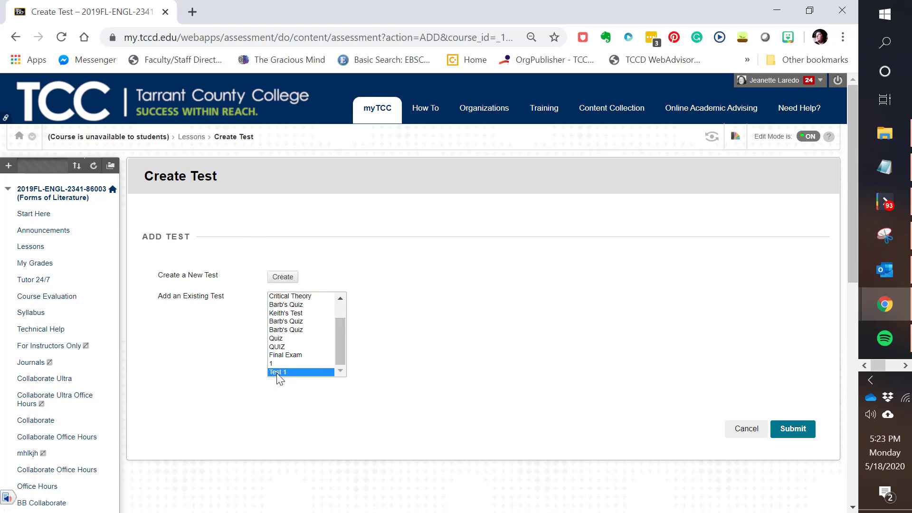
pyautogui.click(801, 435)
# - Show the test description and instructions to students before they begin, and set the test to open in a new window
pyautogui.scroll(-15, 792, 437)
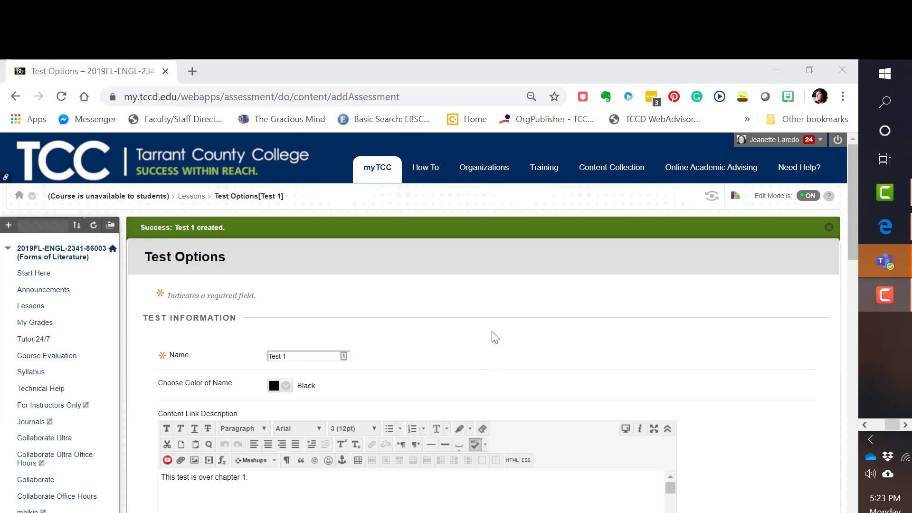
pyautogui.scroll(-3, 494, 335)
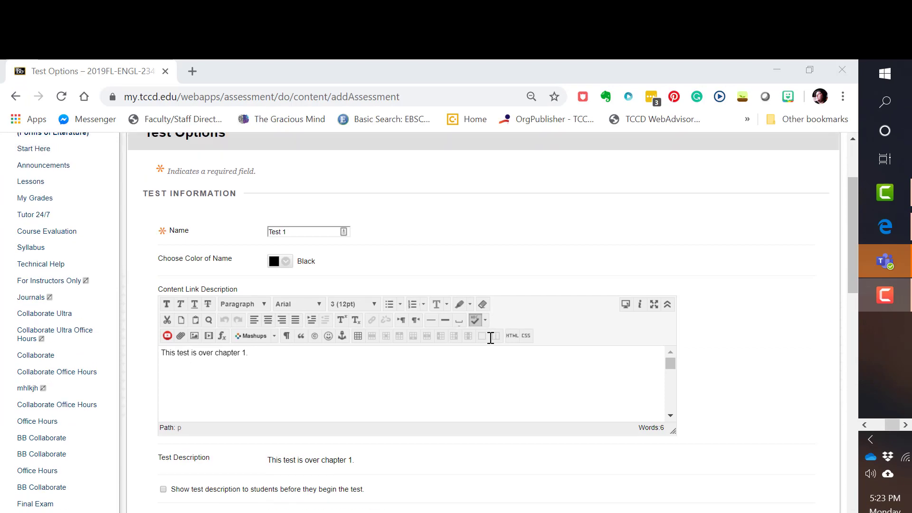
pyautogui.scroll(3, 490, 338)
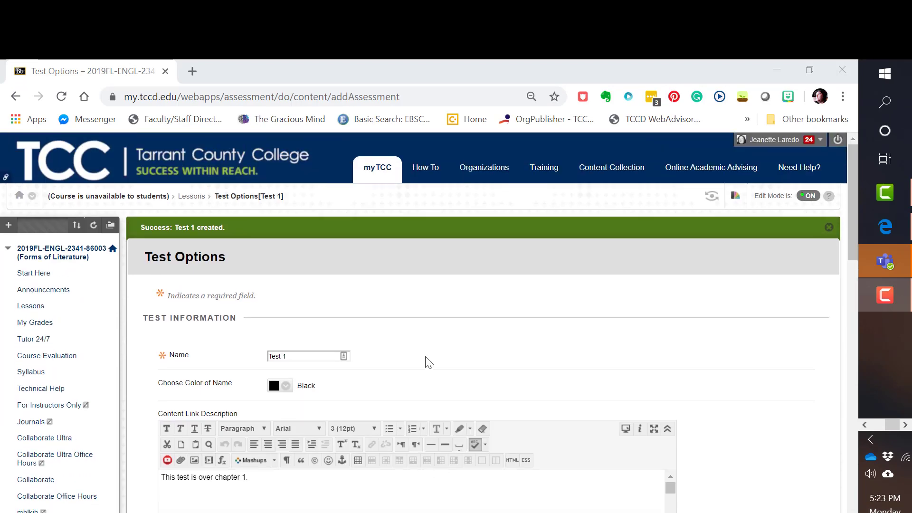
pyautogui.scroll(-1, 425, 357)
pyautogui.scroll(-5, 425, 361)
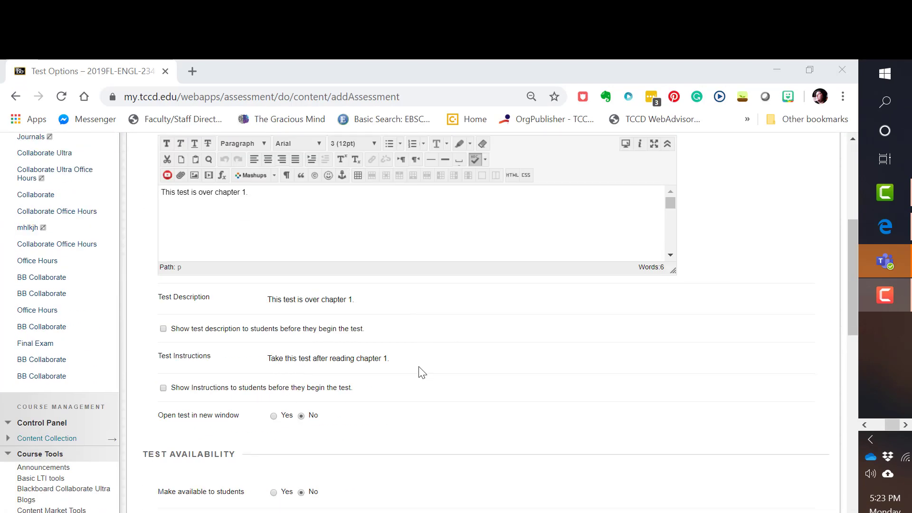
pyautogui.scroll(2, 416, 429)
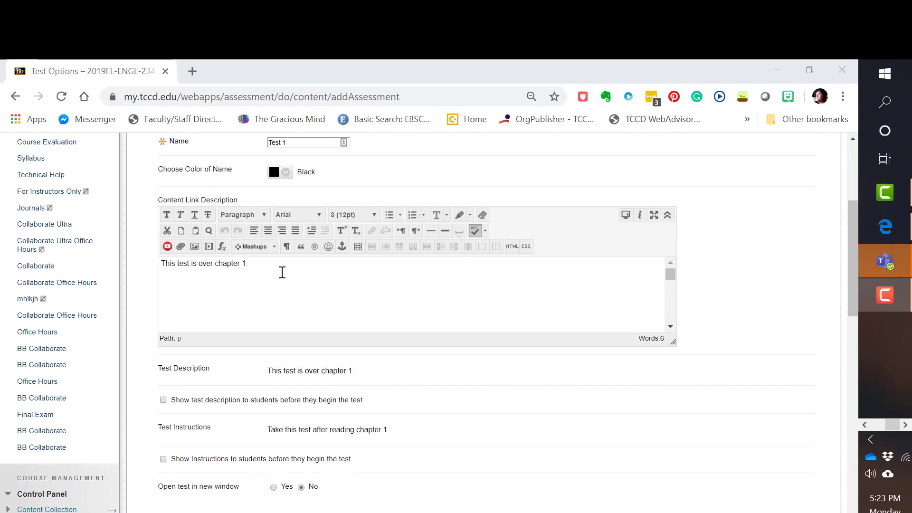
pyautogui.scroll(-2, 362, 394)
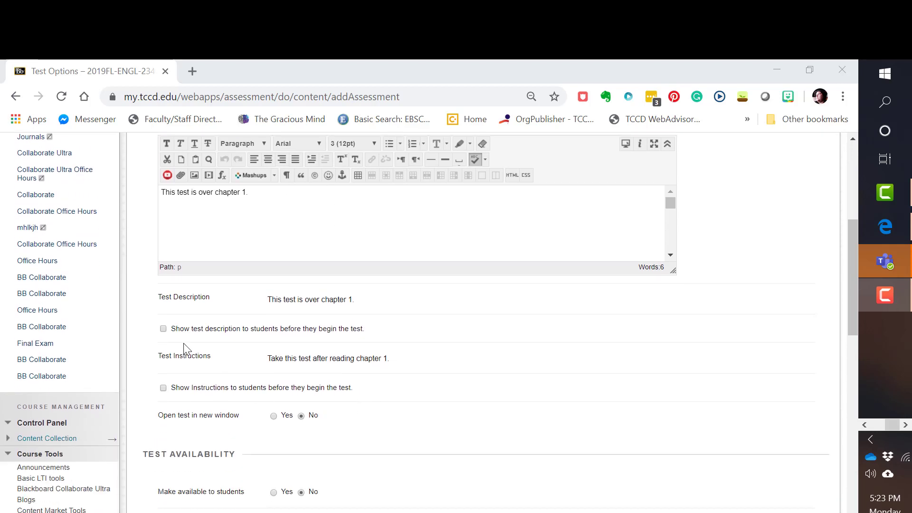
pyautogui.click(163, 328)
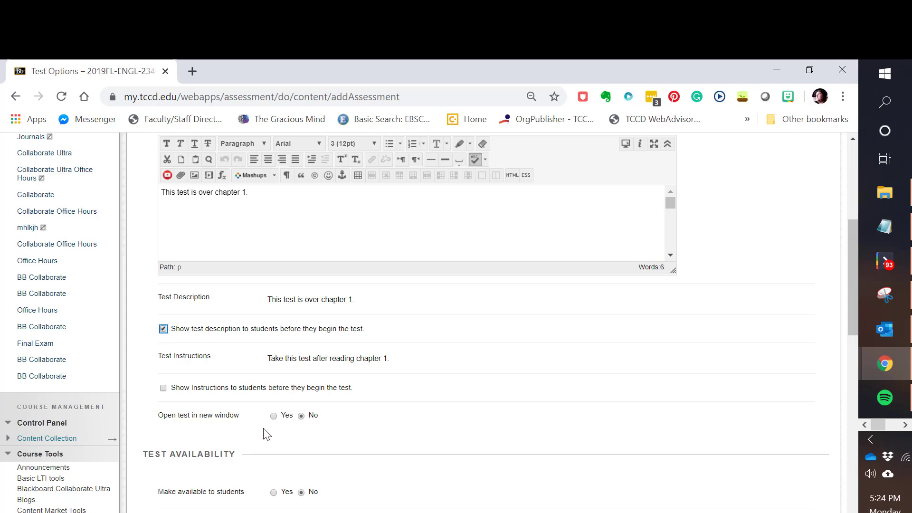
pyautogui.scroll(-1, 267, 433)
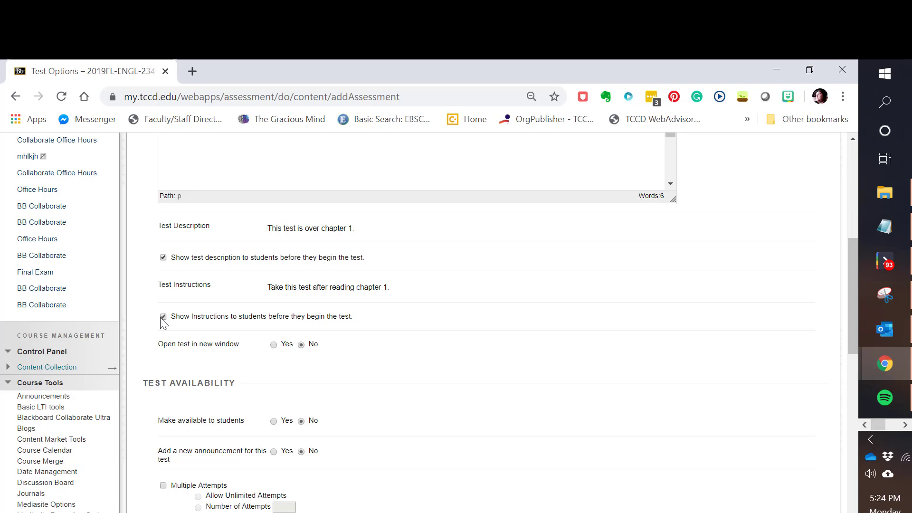
pyautogui.click(274, 345)
# - Make the test available to students and add a new announcement for it
pyautogui.scroll(-3, 262, 304)
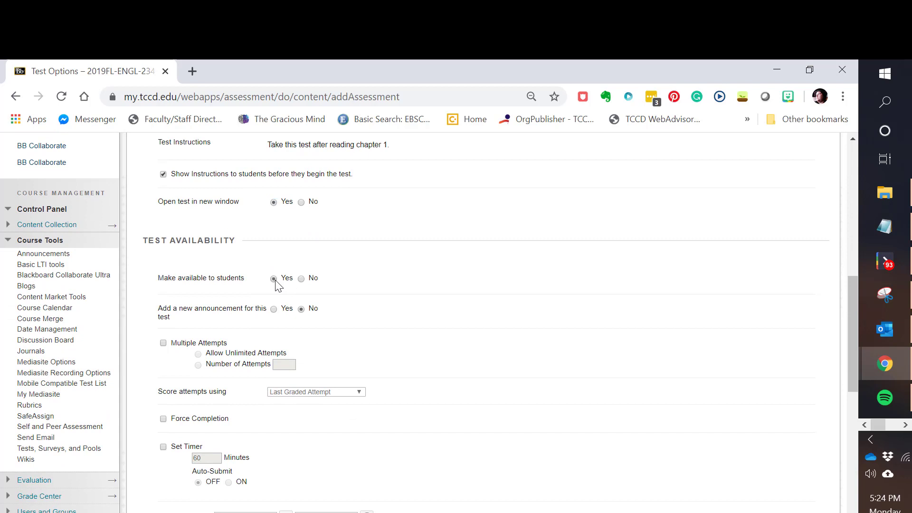
pyautogui.click(275, 282)
pyautogui.click(274, 309)
# - Allow multiple attempts with the number of attempts set to 3, and score attempts using Highest Grade
pyautogui.click(163, 343)
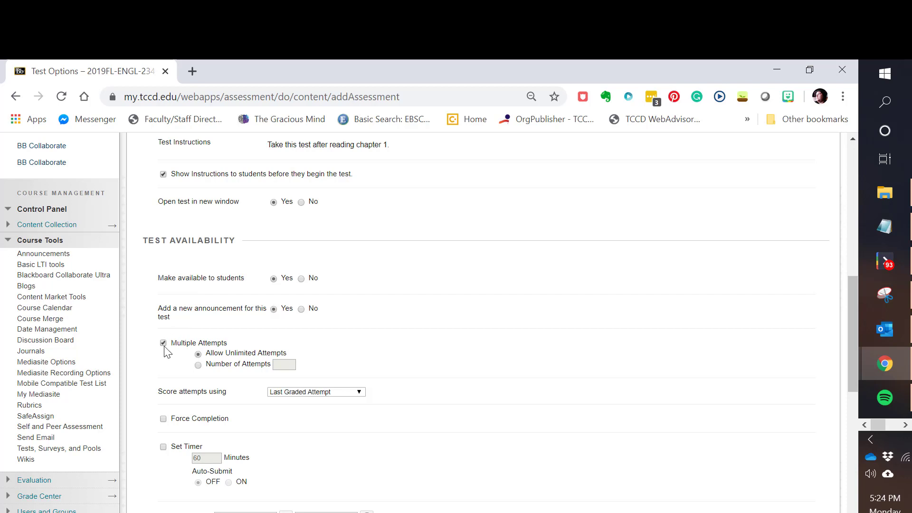
pyautogui.click(198, 365)
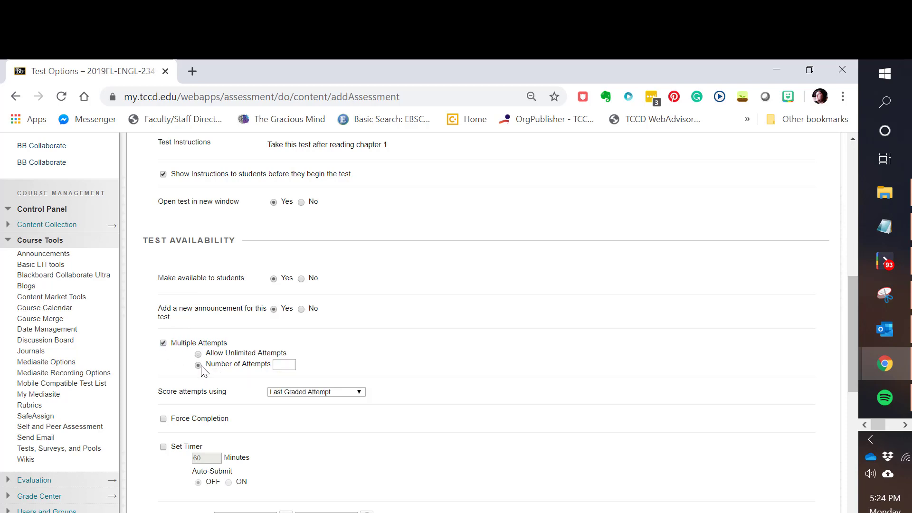
pyautogui.click(281, 364)
pyautogui.click(288, 392)
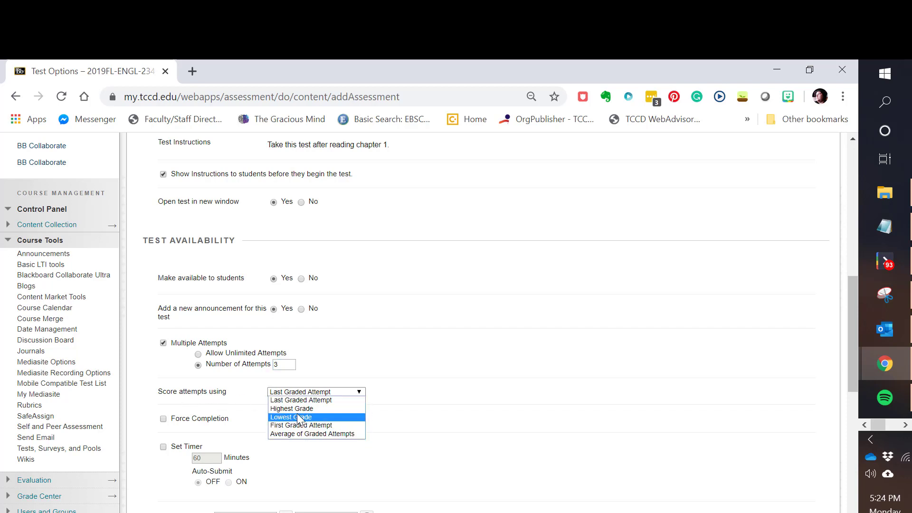
pyautogui.click(300, 409)
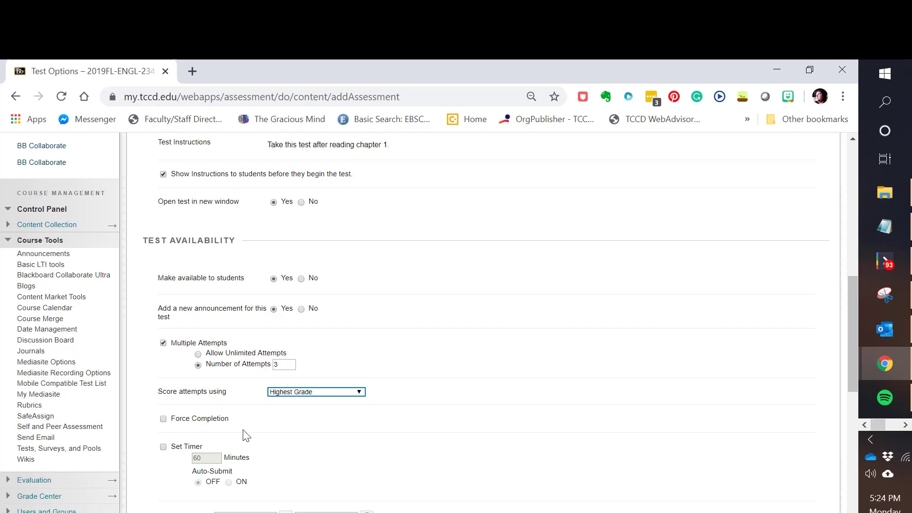
# - Turn on Force Completion and enable the test timer at 60 minutes
pyautogui.scroll(-1, 269, 367)
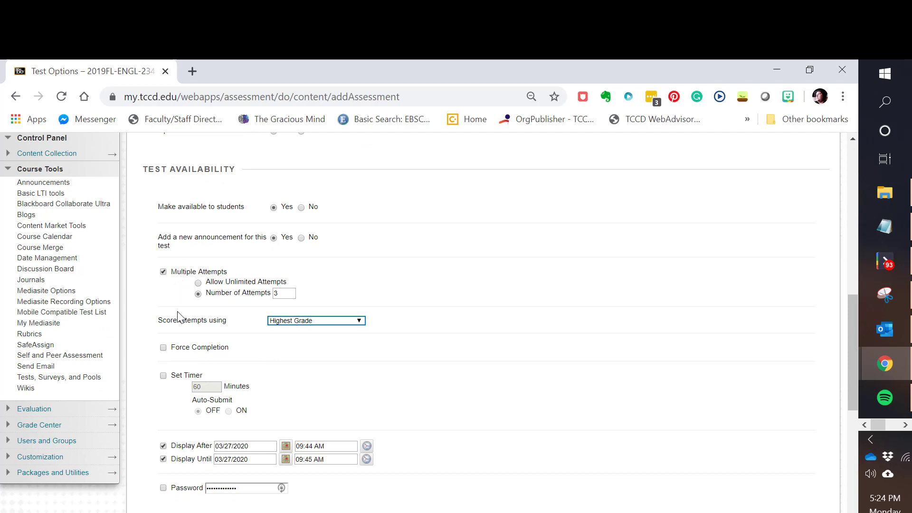
pyautogui.click(163, 348)
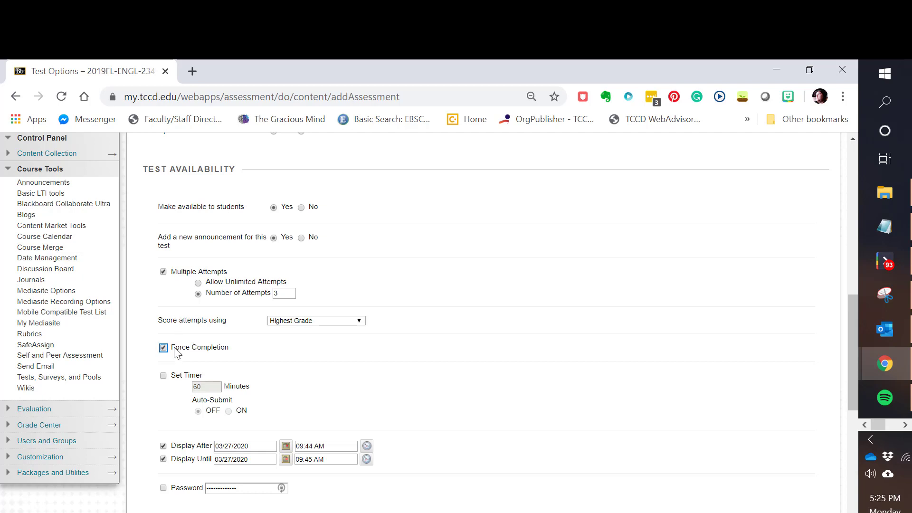
pyautogui.click(163, 375)
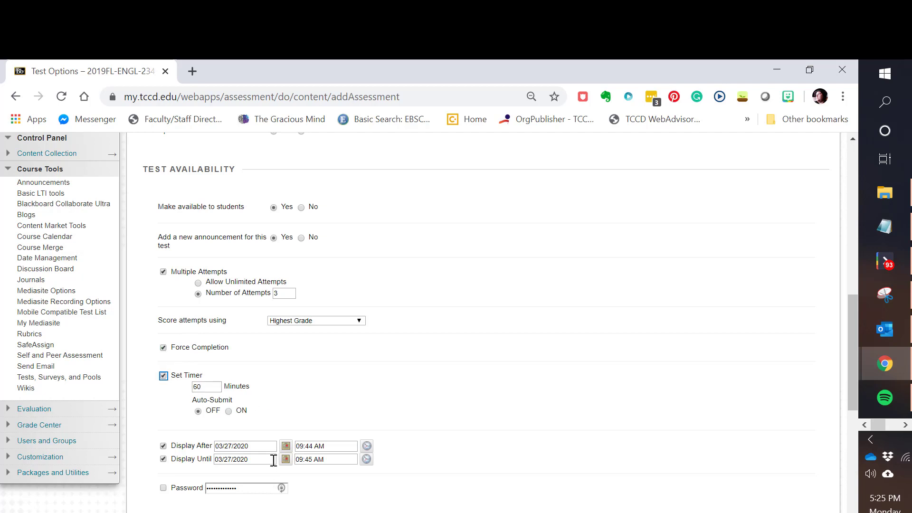
# - Add an availability exception for one student and set that student's timer to 90 minutes
pyautogui.scroll(-2, 223, 475)
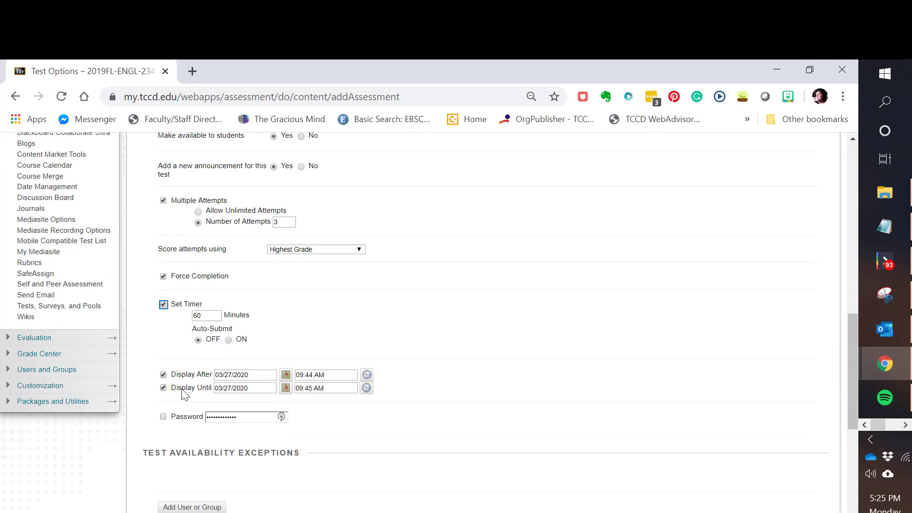
pyautogui.scroll(-1, 212, 394)
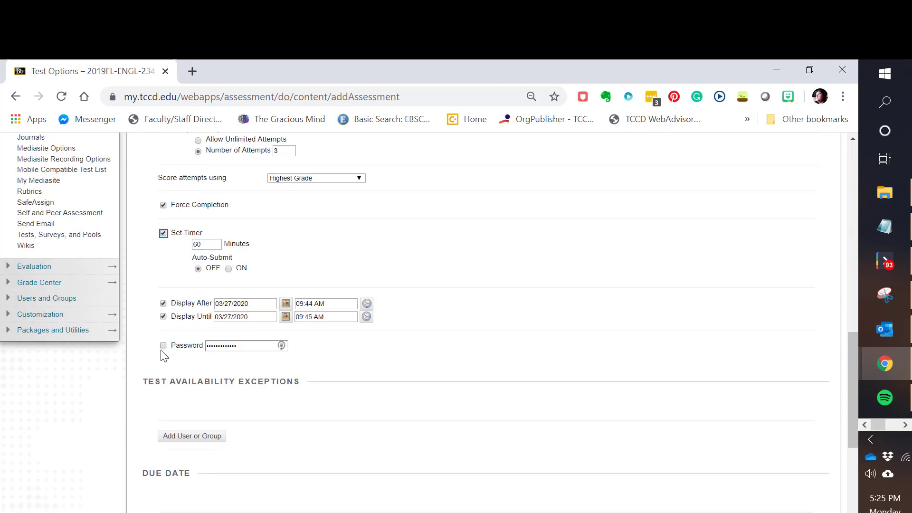
pyautogui.scroll(-2, 367, 437)
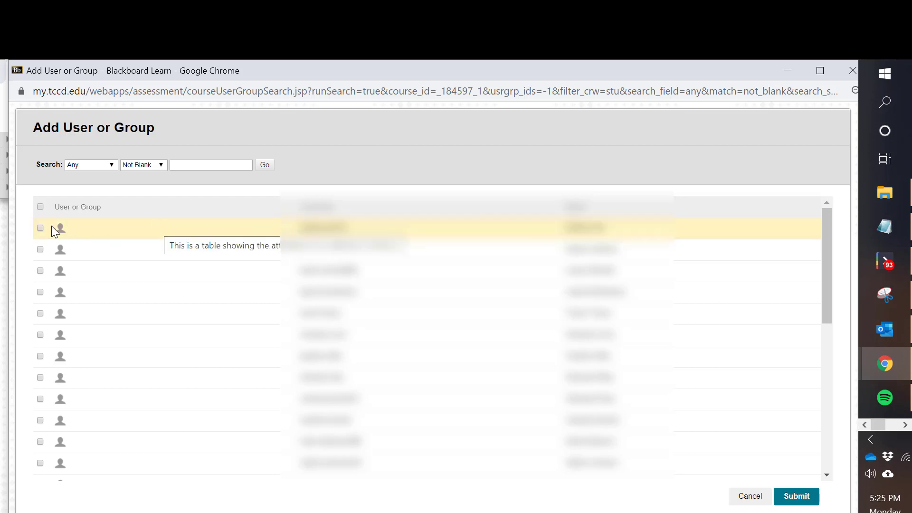
pyautogui.click(797, 497)
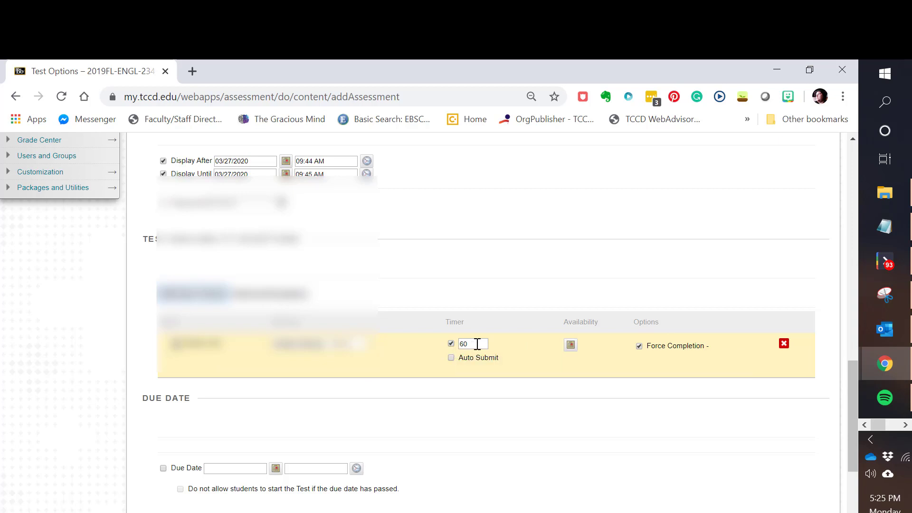
pyautogui.moveTo(478, 344); pyautogui.dragTo(432, 344)
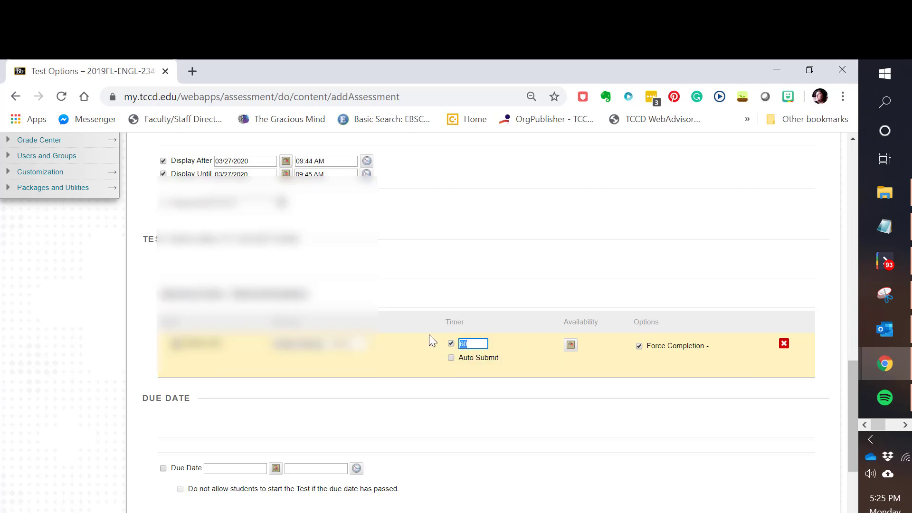
pyautogui.write('90')
pyautogui.click(520, 380)
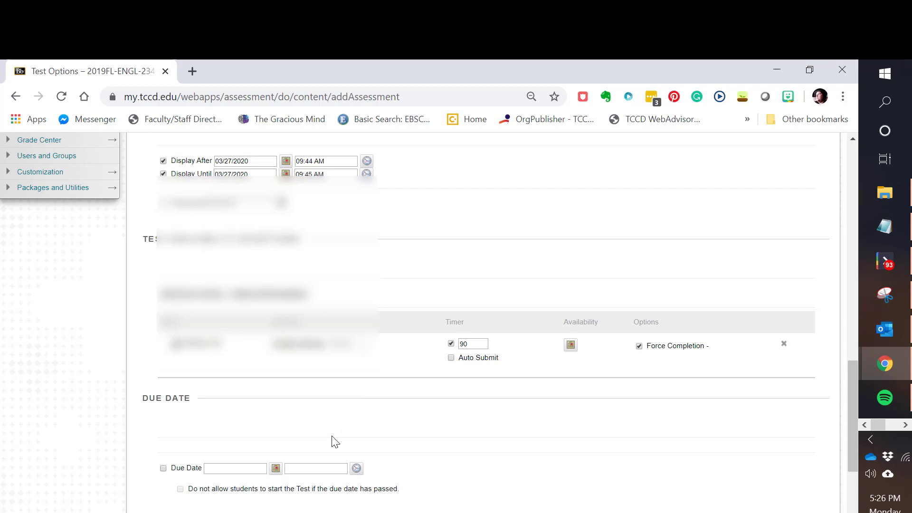
# - Enable the due date of 05/18/2020 at 05:26 PM and block students from starting the test once it has passed
pyautogui.scroll(-2, 316, 433)
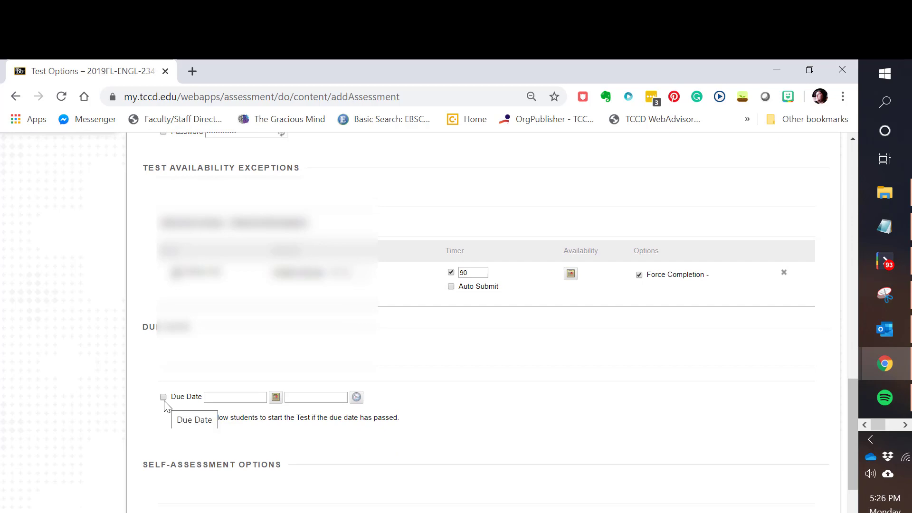
pyautogui.click(164, 398)
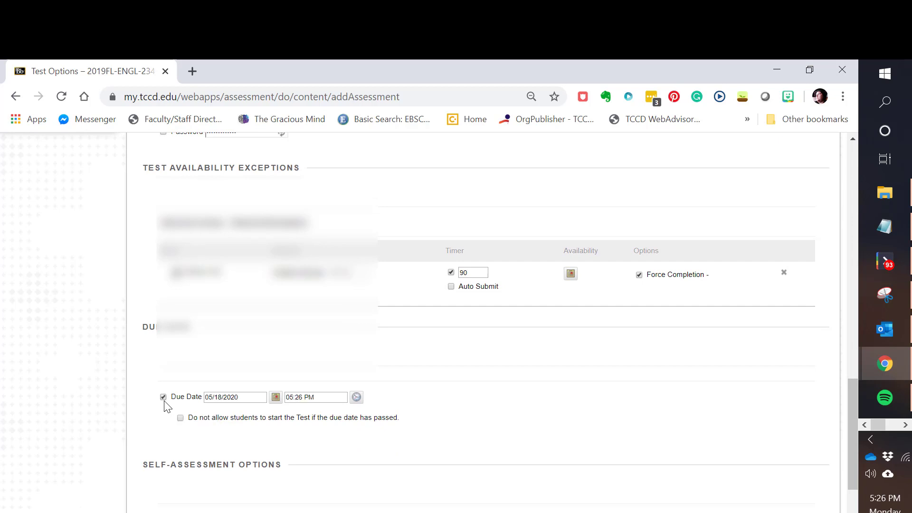
pyautogui.click(181, 418)
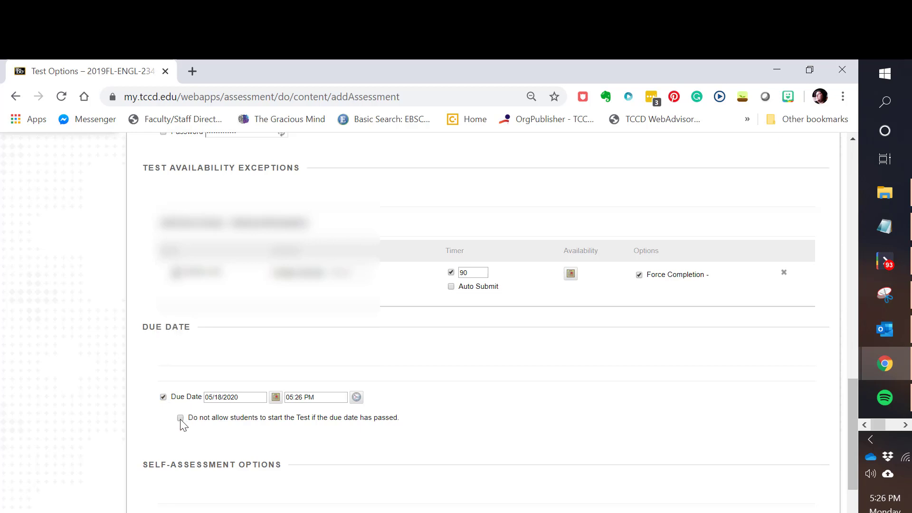
# - Add a second results rule for After Due Date that shows students All Answers, Correct answers and Feedback
pyautogui.scroll(-1, 458, 418)
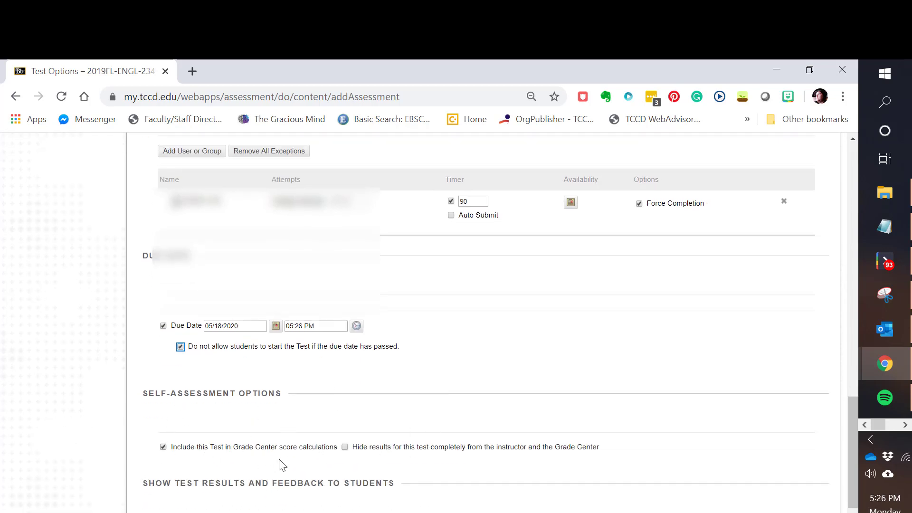
pyautogui.scroll(-3, 282, 465)
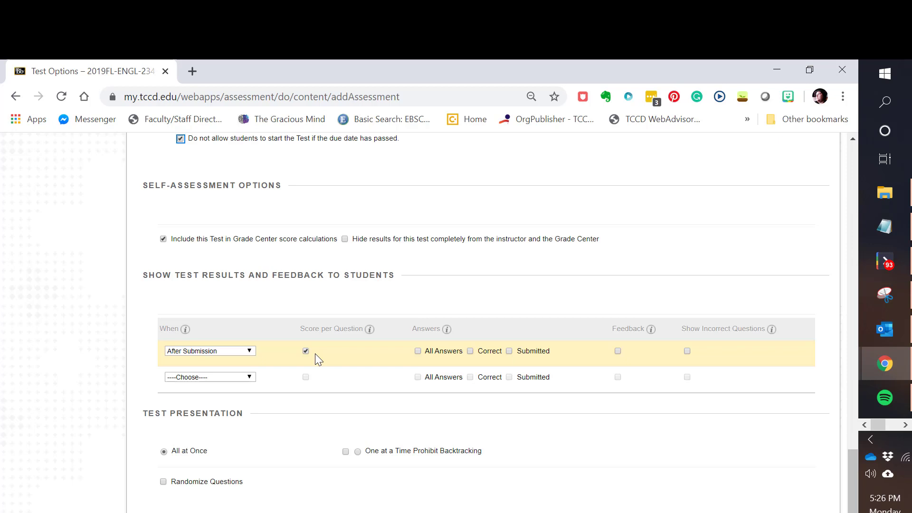
pyautogui.click(229, 378)
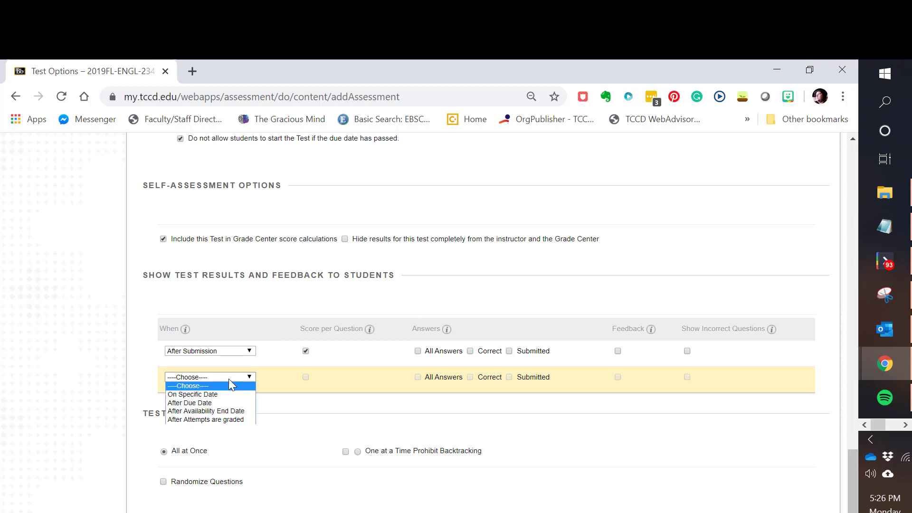
pyautogui.click(199, 402)
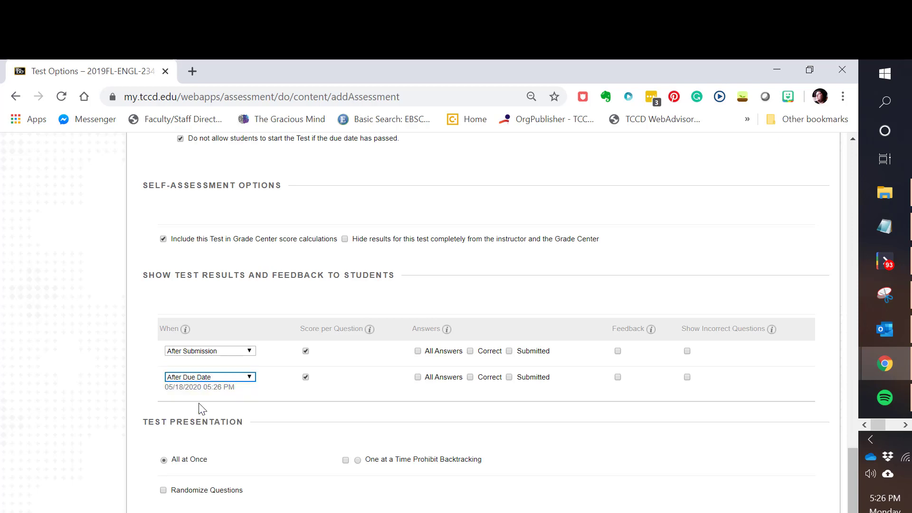
pyautogui.click(417, 377)
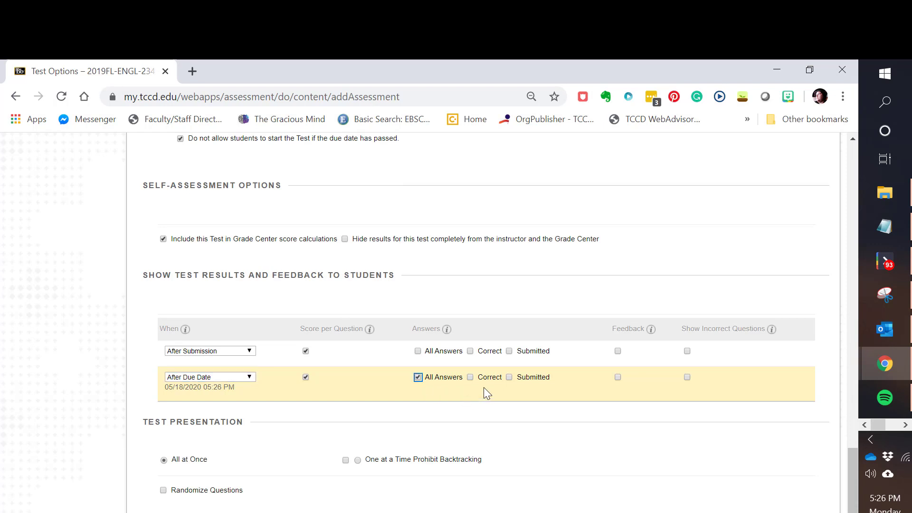
pyautogui.click(470, 378)
pyautogui.click(617, 378)
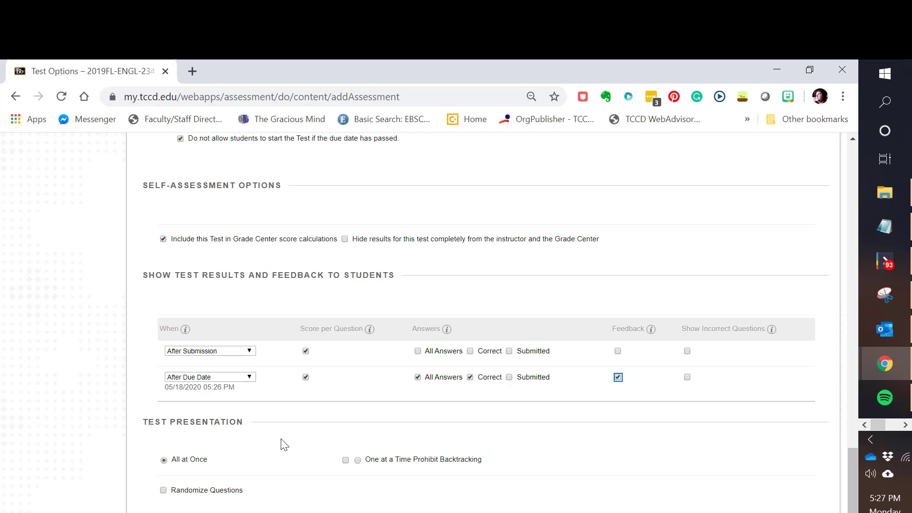
# - Randomize the questions, present them One at a Time, and submit the test options
pyautogui.scroll(-1, 284, 445)
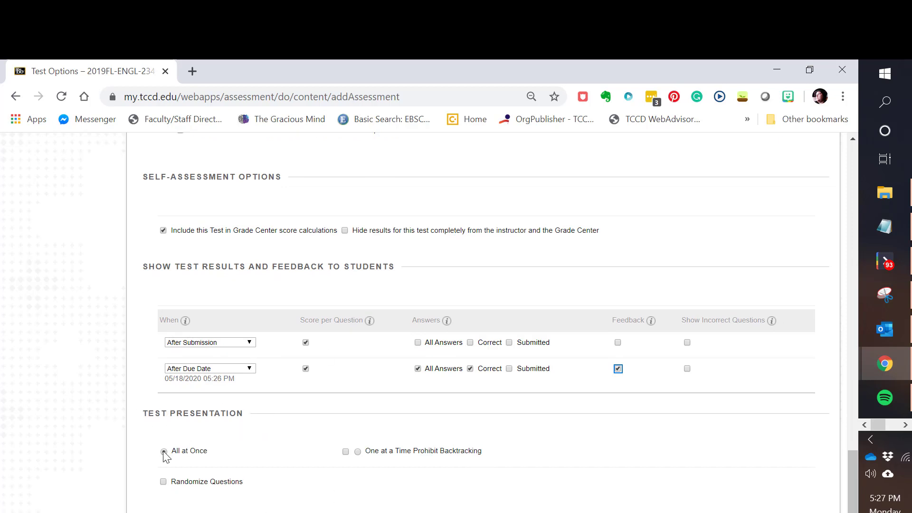
pyautogui.click(164, 483)
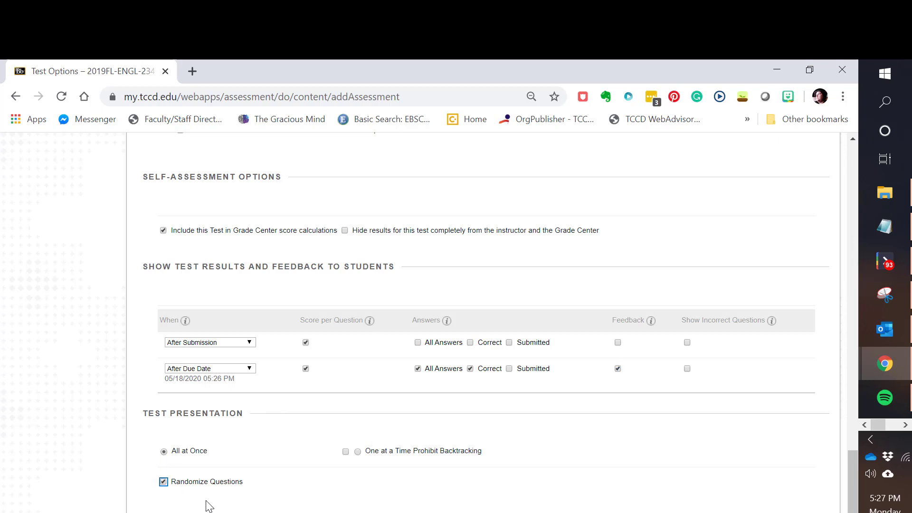
pyautogui.click(357, 452)
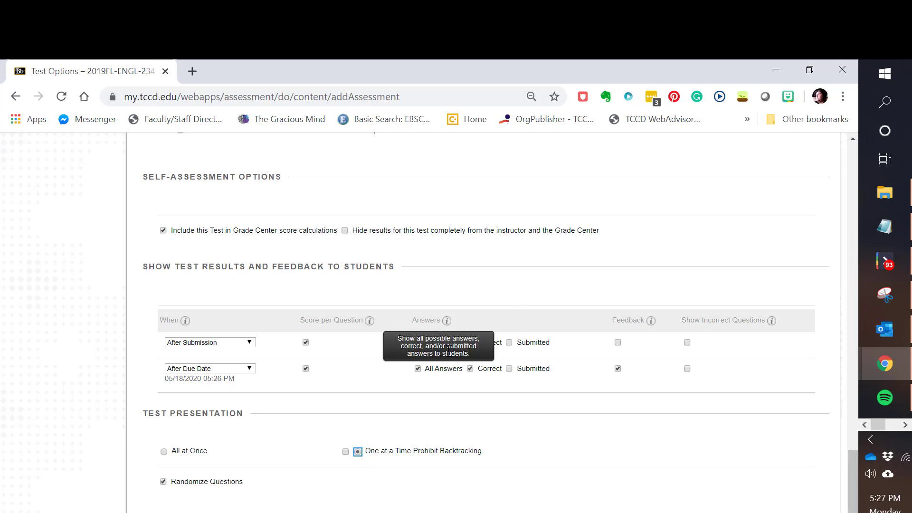
pyautogui.scroll(2, 549, 286)
pyautogui.scroll(-2, 548, 286)
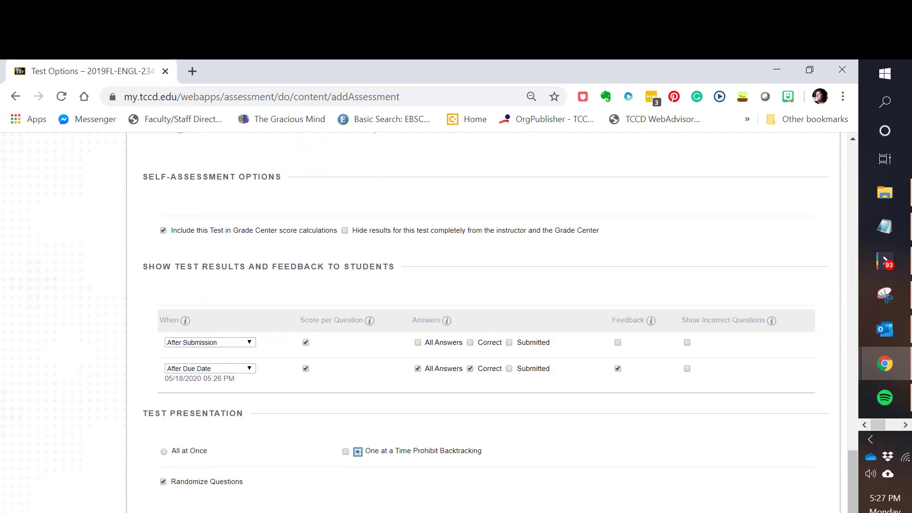
pyautogui.click(808, 512)
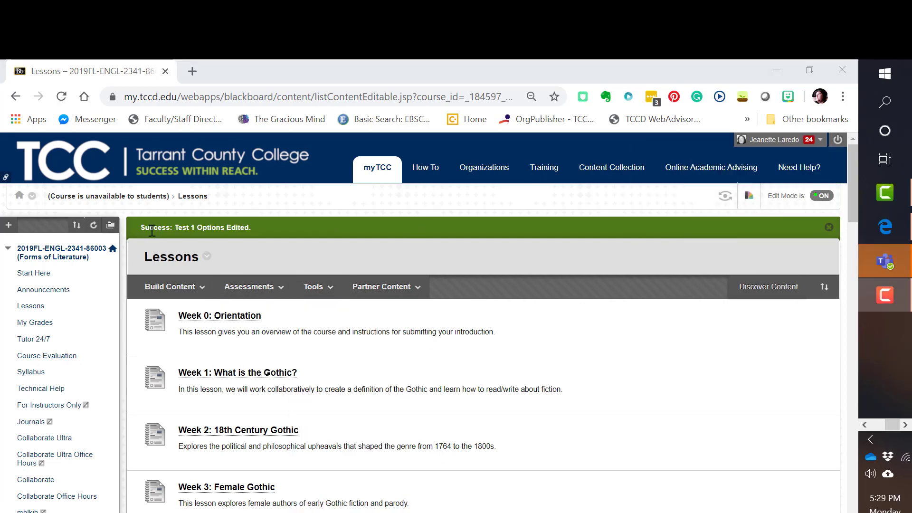
# - Open Test 1 at the end of the Lessons content and begin the test preview
pyautogui.moveTo(314, 286)
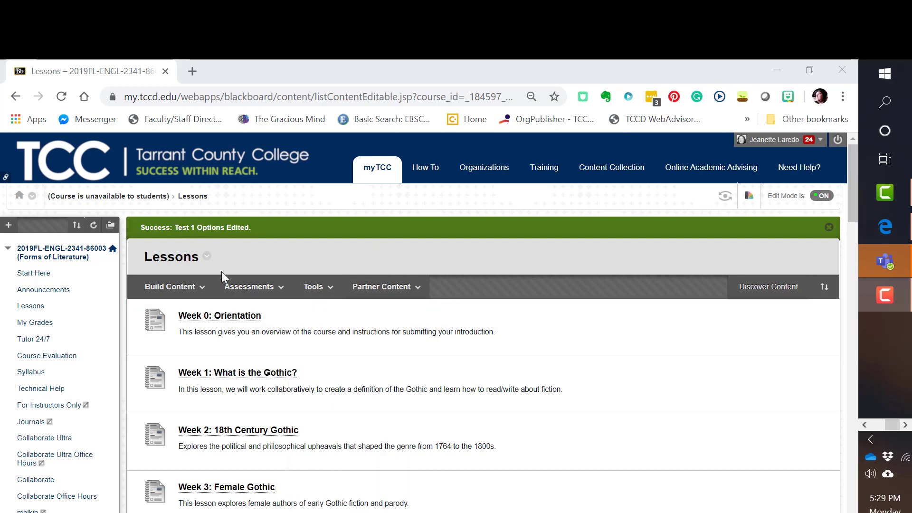
pyautogui.scroll(-20, 353, 266)
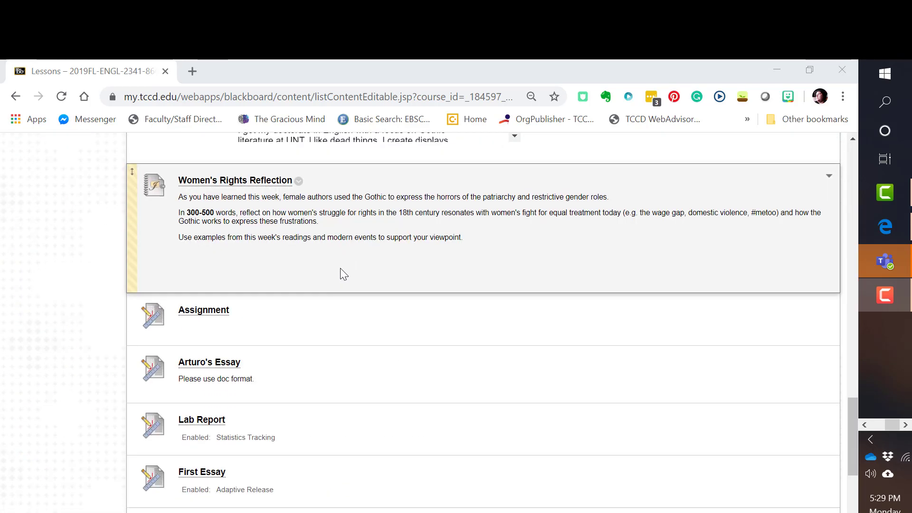
pyautogui.scroll(-10, 340, 268)
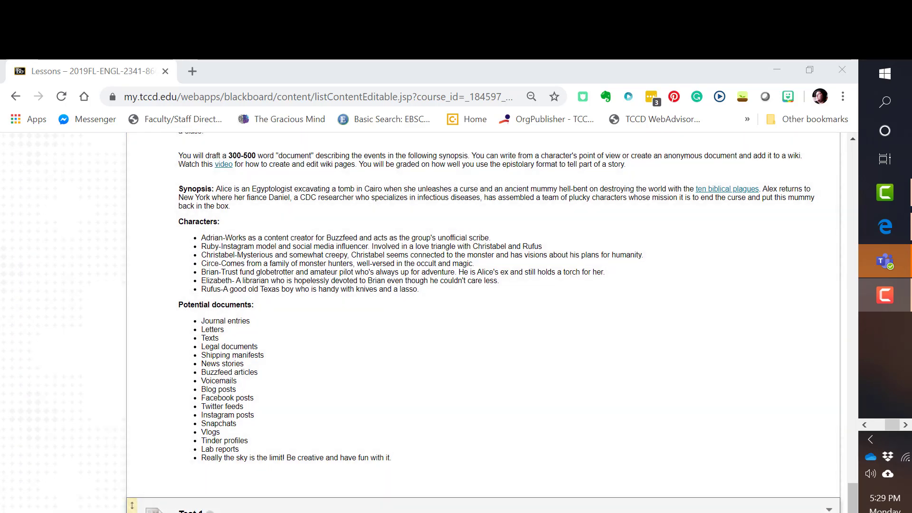
pyautogui.click(191, 511)
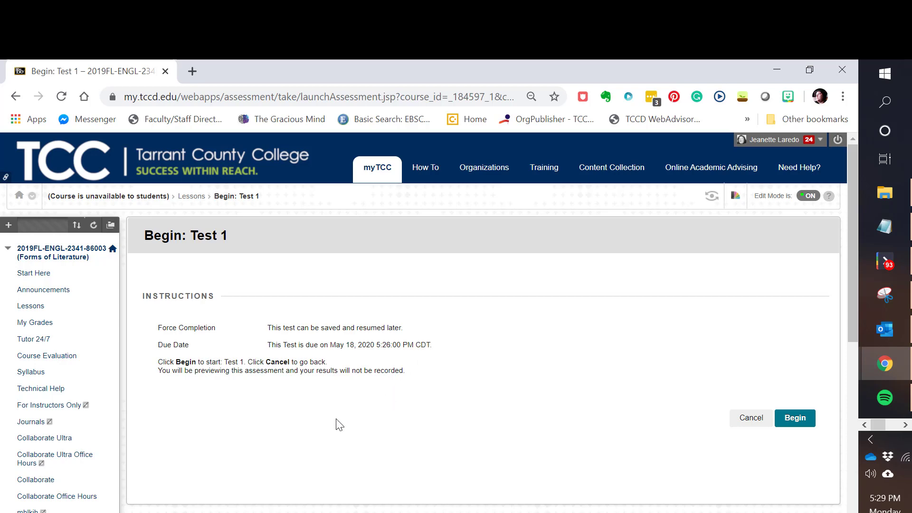
pyautogui.click(795, 418)
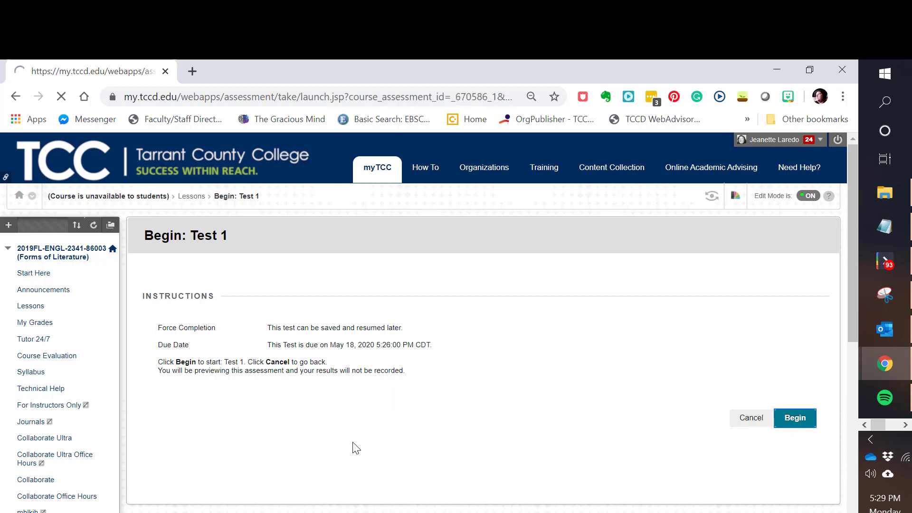
pyautogui.scroll(-1, 332, 380)
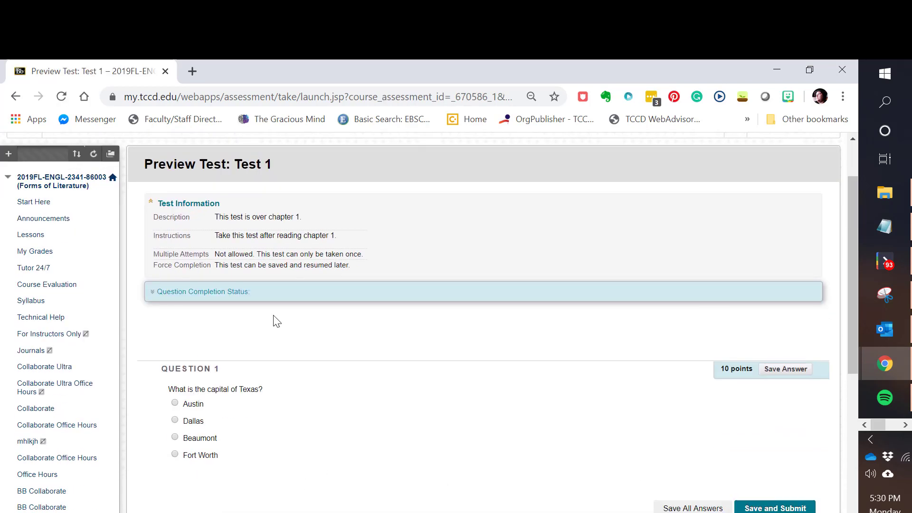
# - Answer Question 1 with Austin, submit the test, review the submission and return to Lessons
pyautogui.click(176, 403)
pyautogui.click(779, 508)
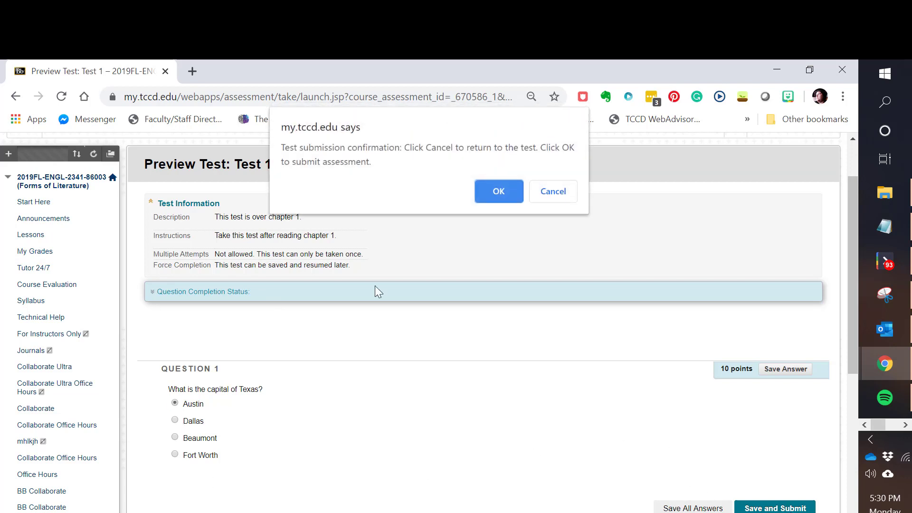
pyautogui.click(491, 193)
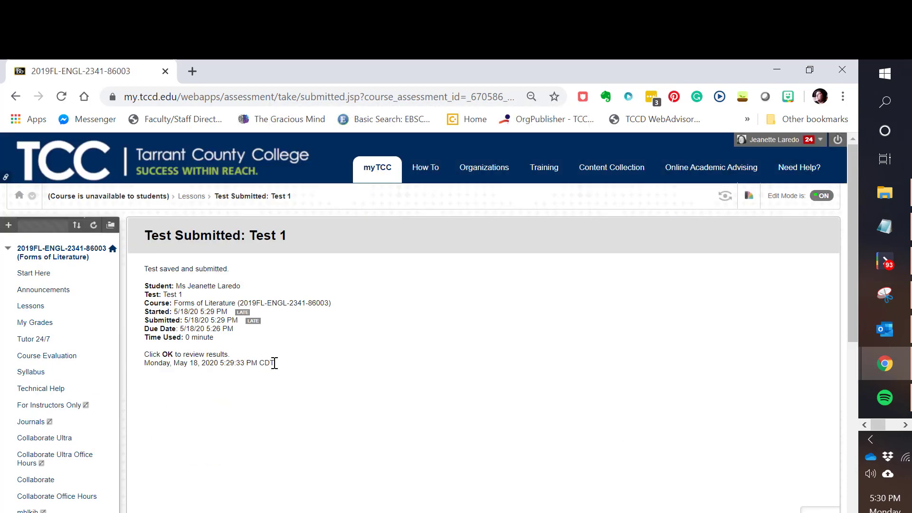
pyautogui.click(818, 509)
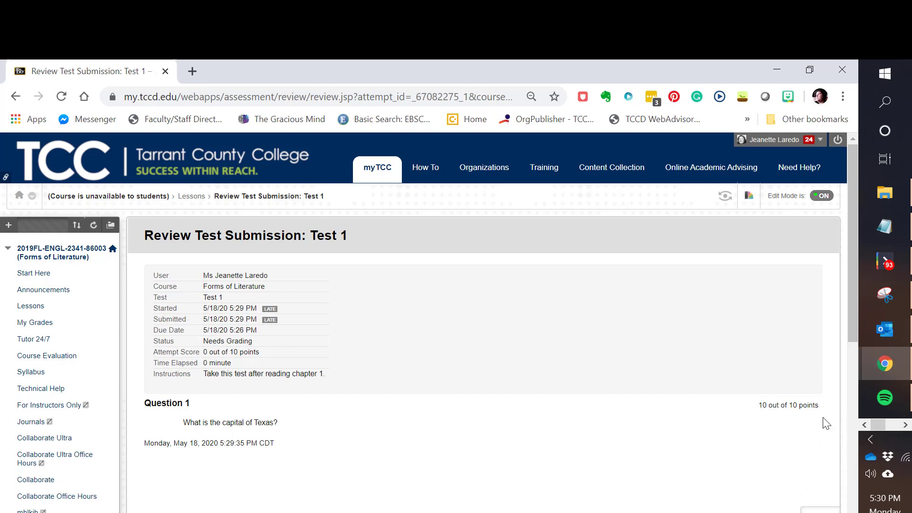
pyautogui.click(820, 510)
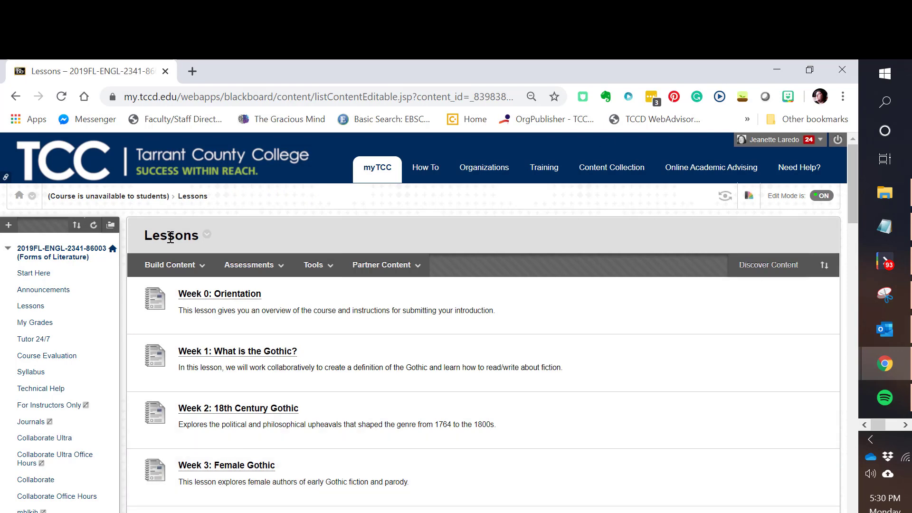
# - Open the choices for building new content in Lessons
pyautogui.click(170, 265)
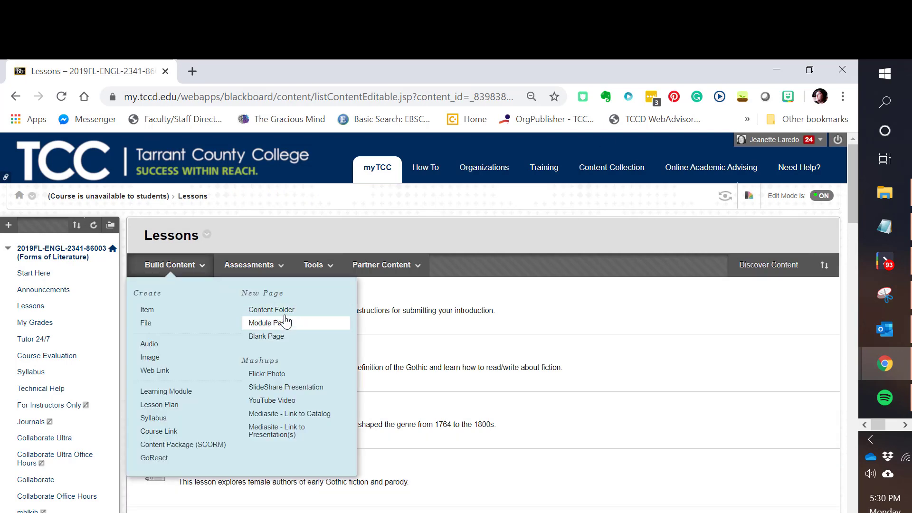